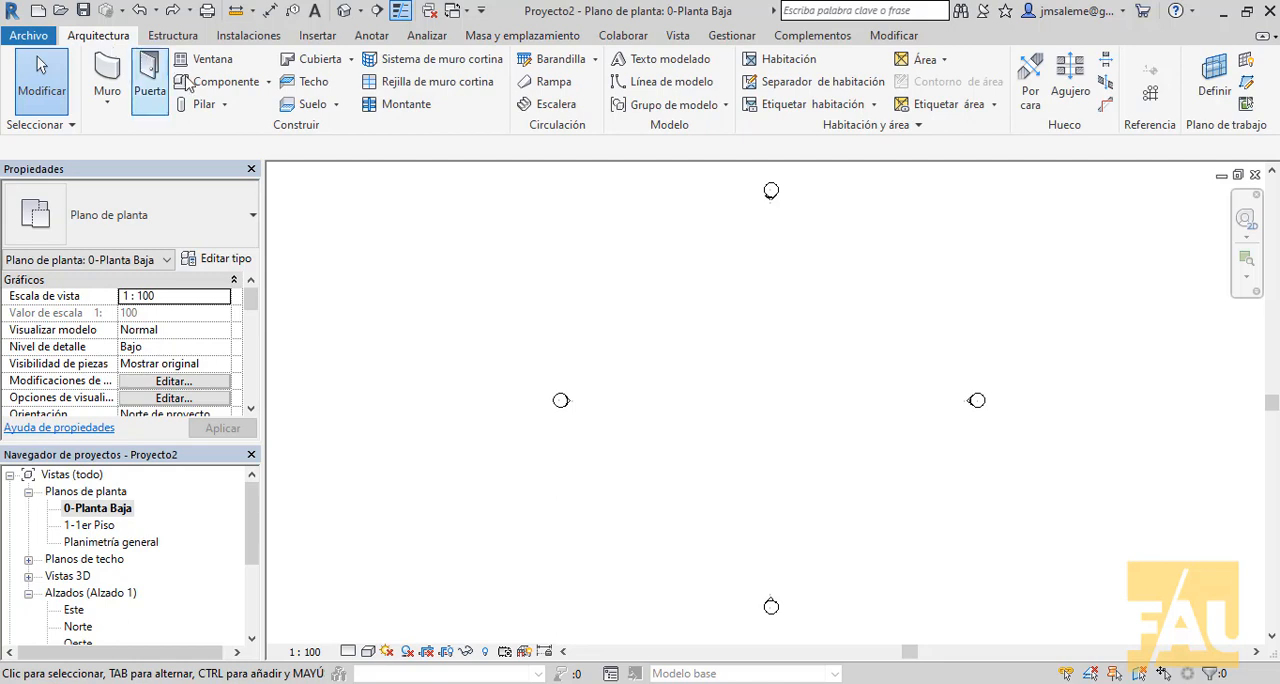
pyautogui.click(268, 81)
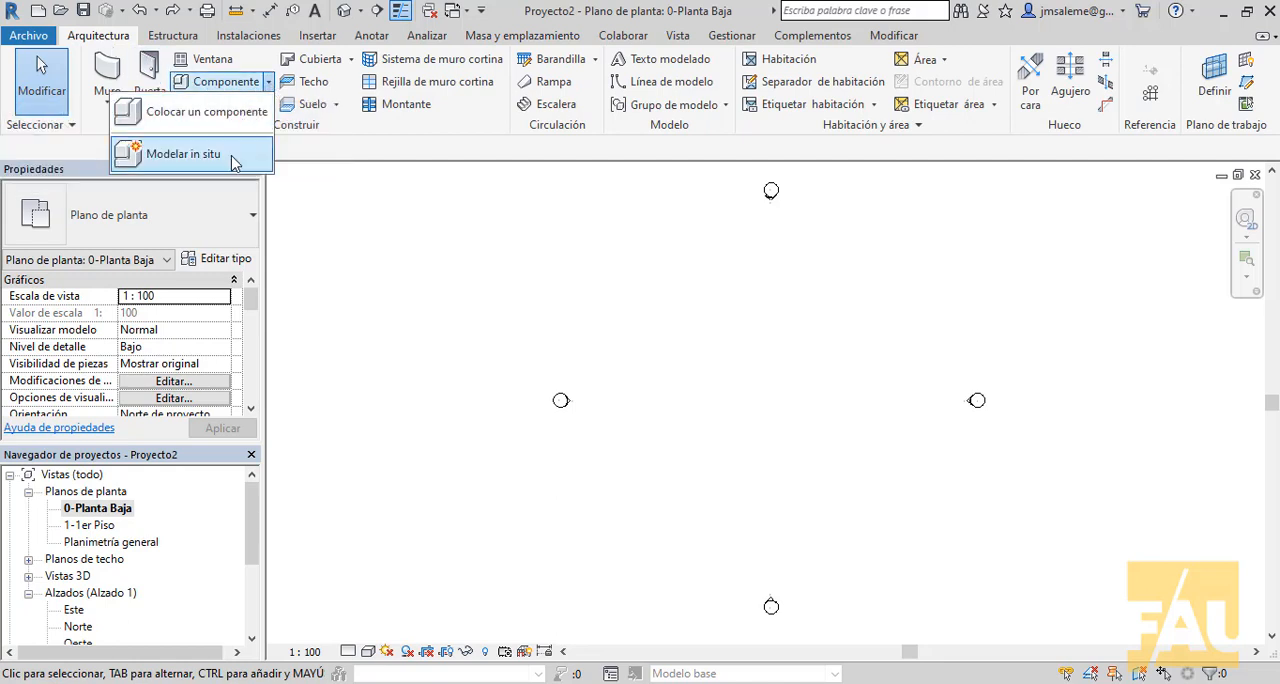
pyautogui.click(165, 154)
pyautogui.moveTo(766, 180); pyautogui.dragTo(766, 222)
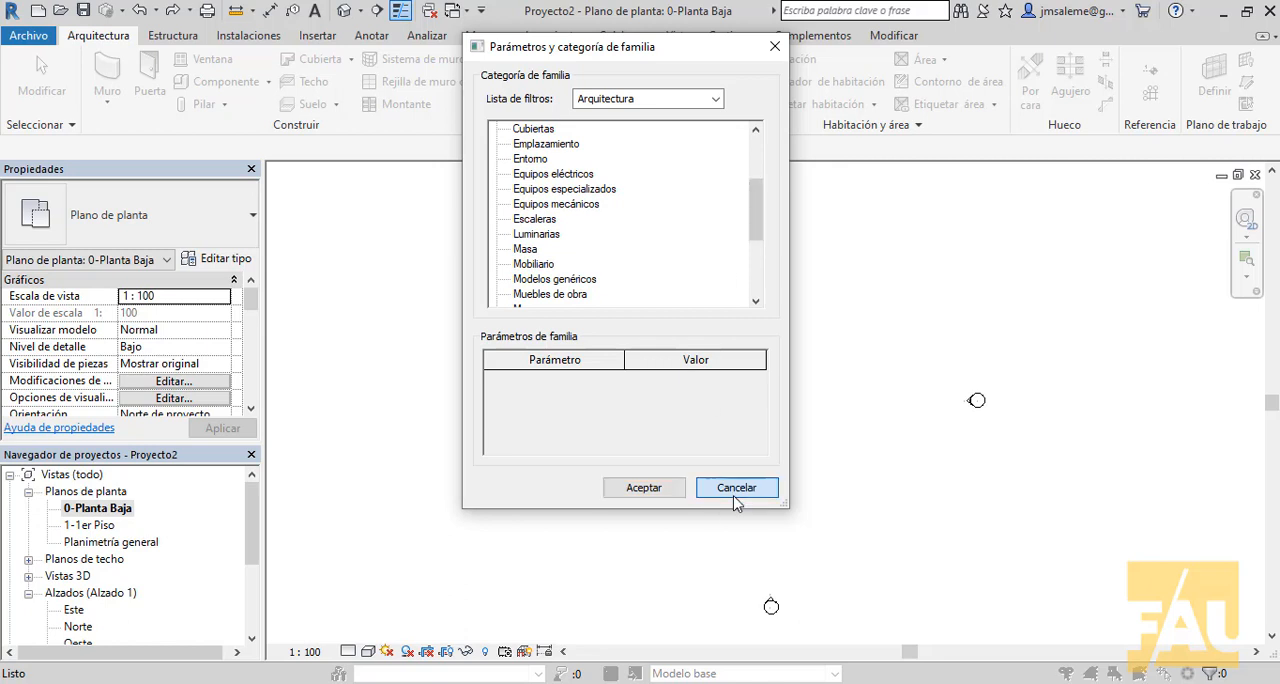
pyautogui.click(735, 490)
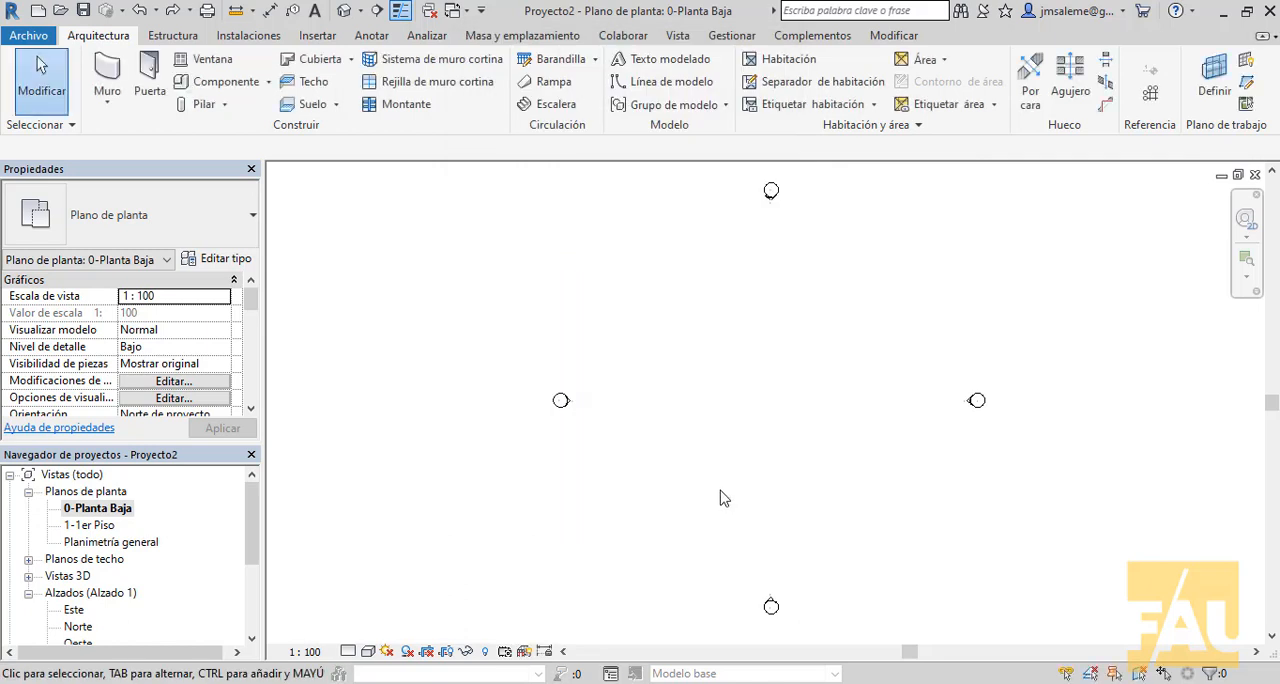
# - Start a new in-place mass and accept Masa 1 as its name
pyautogui.click(497, 41)
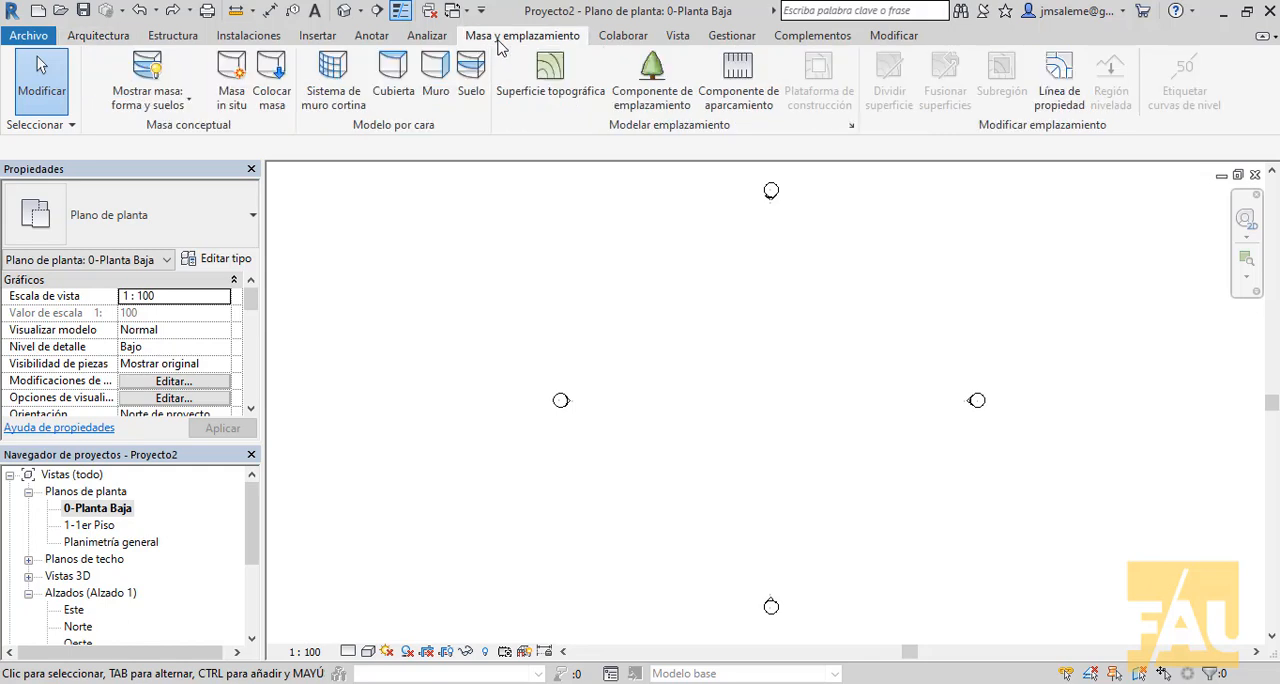
pyautogui.click(249, 85)
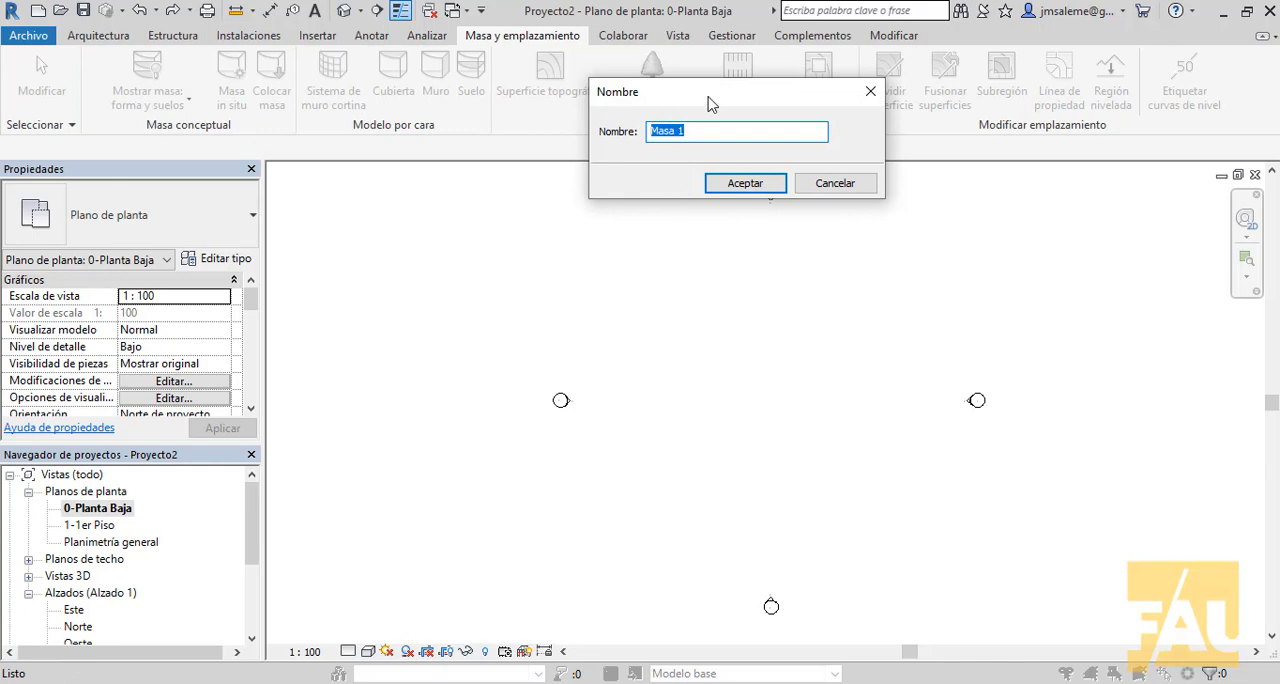
pyautogui.moveTo(710, 104); pyautogui.dragTo(599, 110)
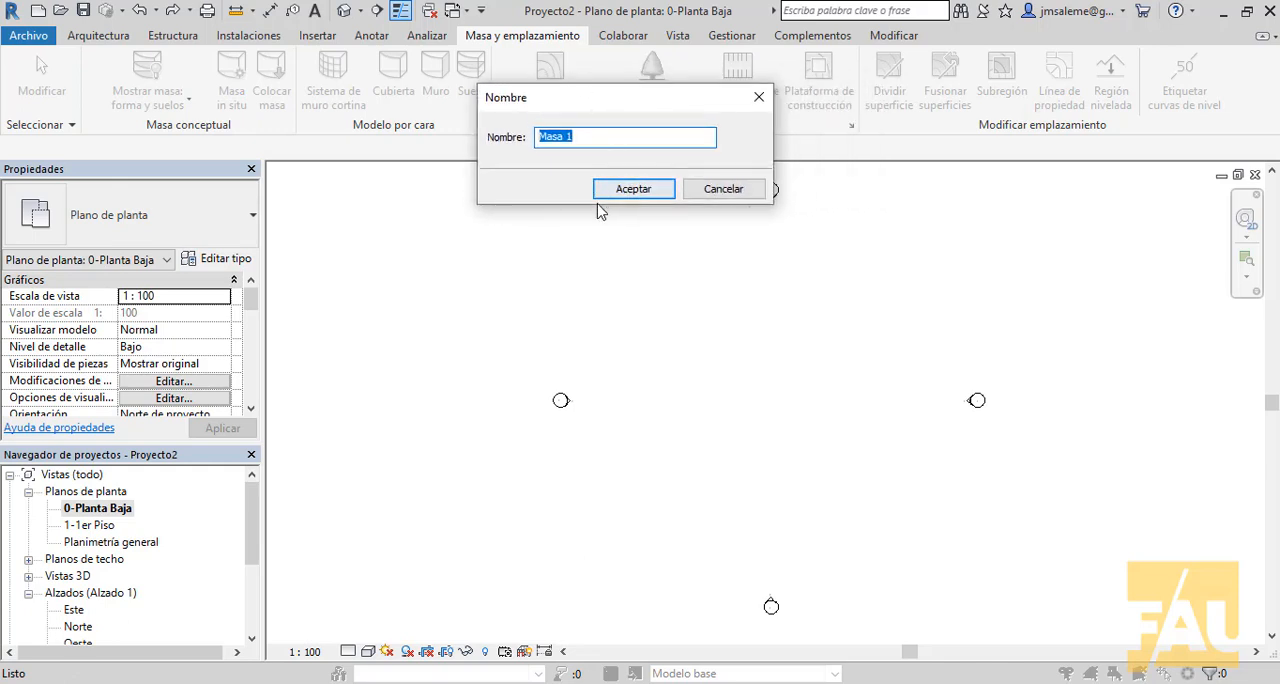
pyautogui.click(634, 189)
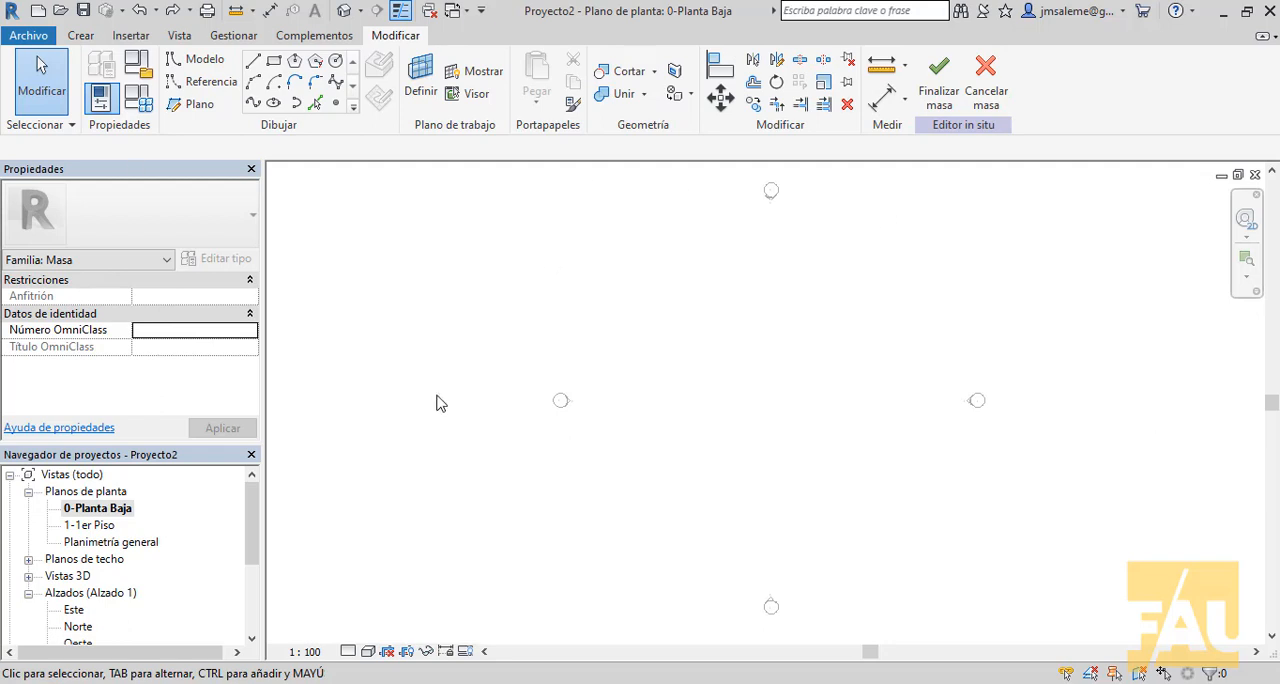
# - Draw a rectangle about 17.35 by 11.91 between the elevation markers on the 0-Planta Baja level
pyautogui.click(274, 61)
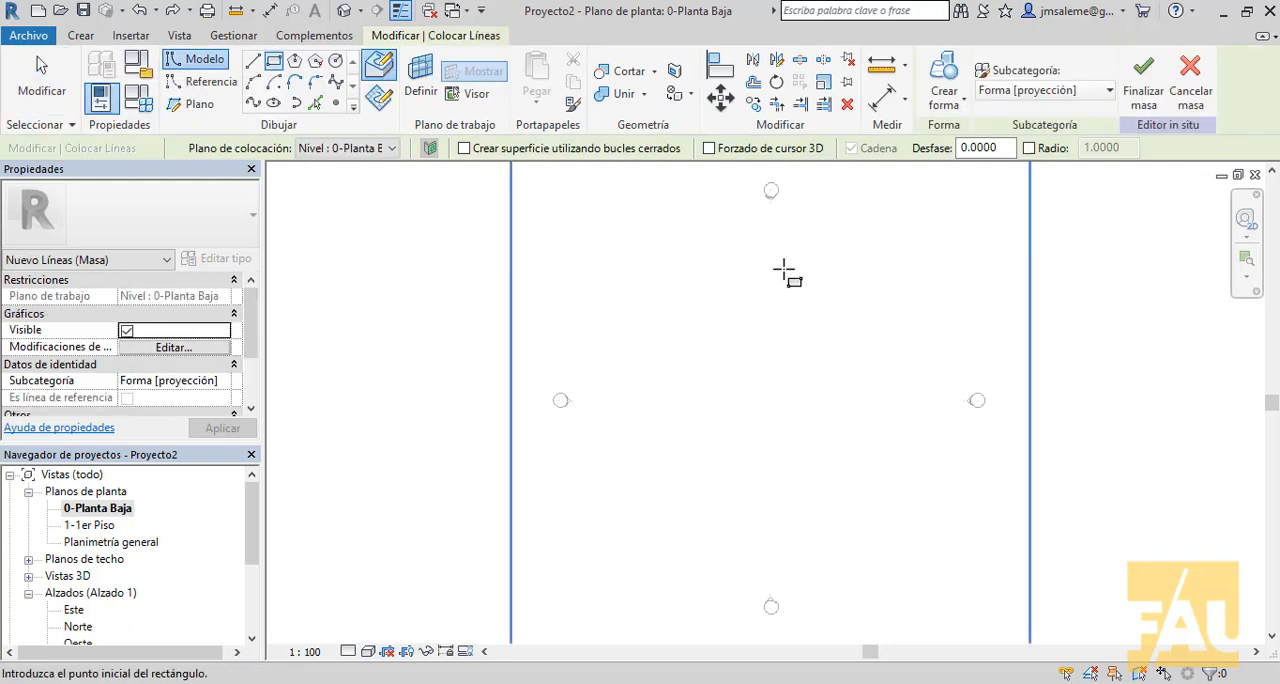
pyautogui.click(676, 480)
pyautogui.scroll(5, 875, 345)
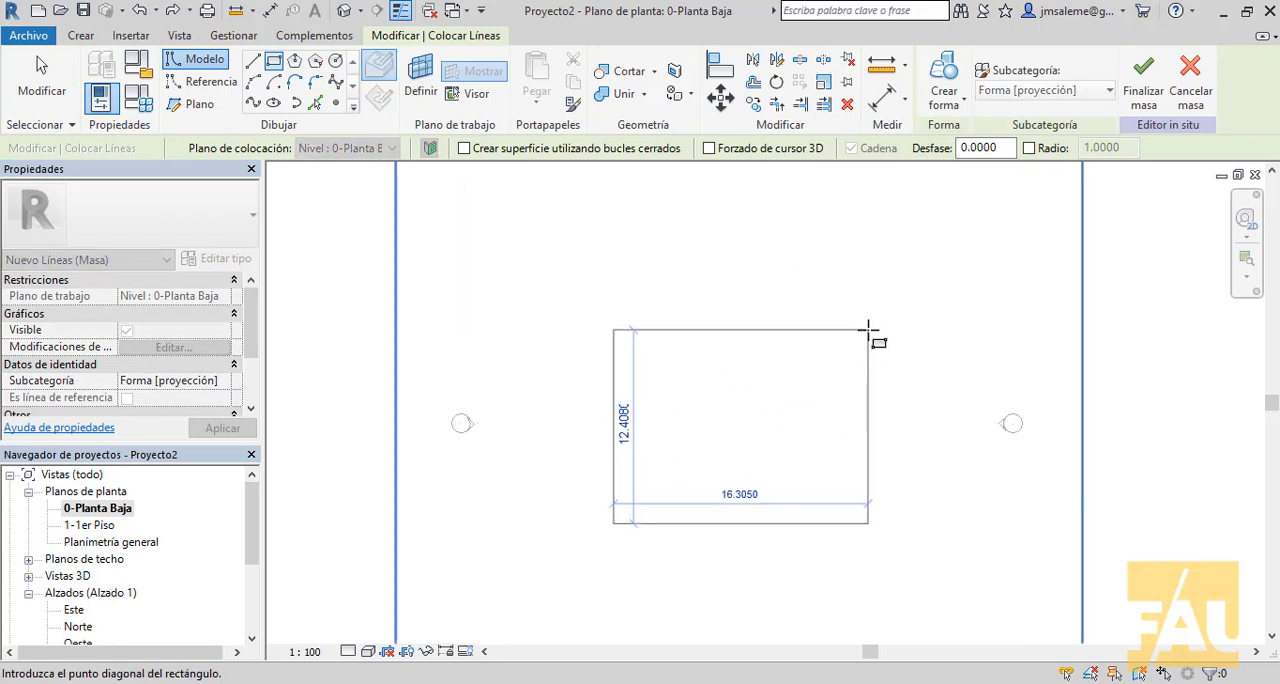
pyautogui.moveTo(880, 350); pyautogui.dragTo(895, 318, button='middle')
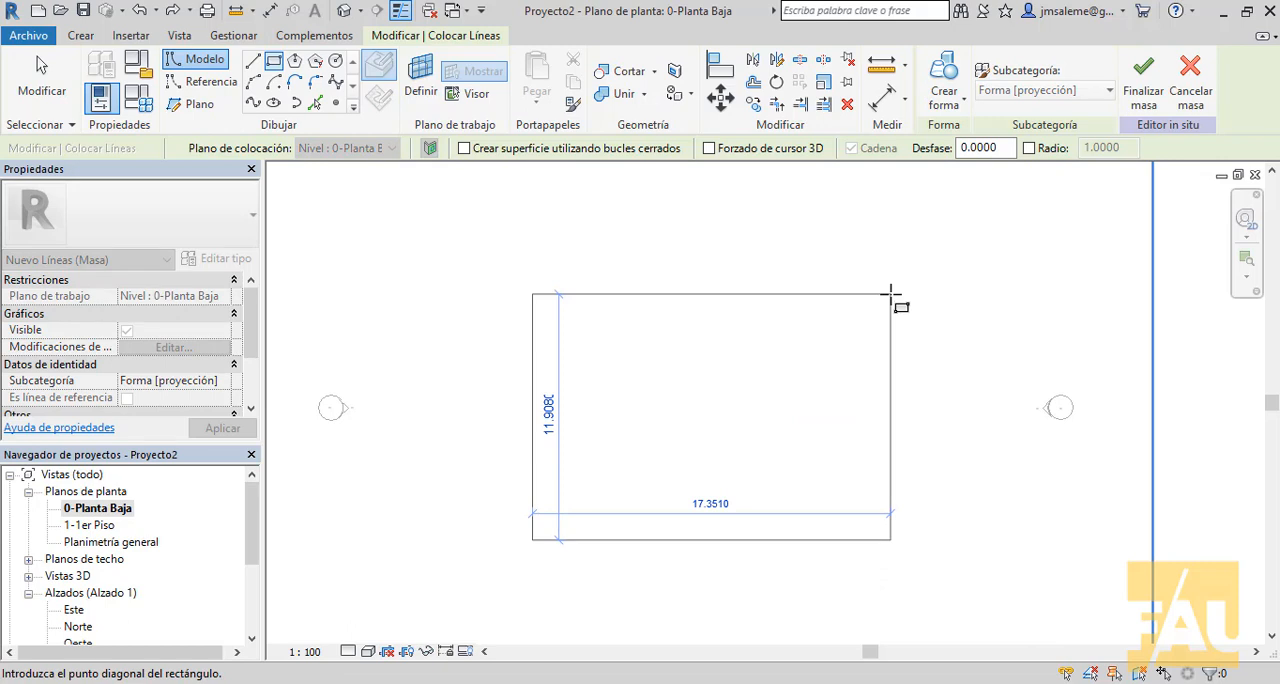
pyautogui.click(892, 296)
pyautogui.press('Escape')
pyautogui.press('Escape')
pyautogui.scroll(-1, 905, 310)
pyautogui.moveTo(914, 320); pyautogui.dragTo(869, 316, button='middle')
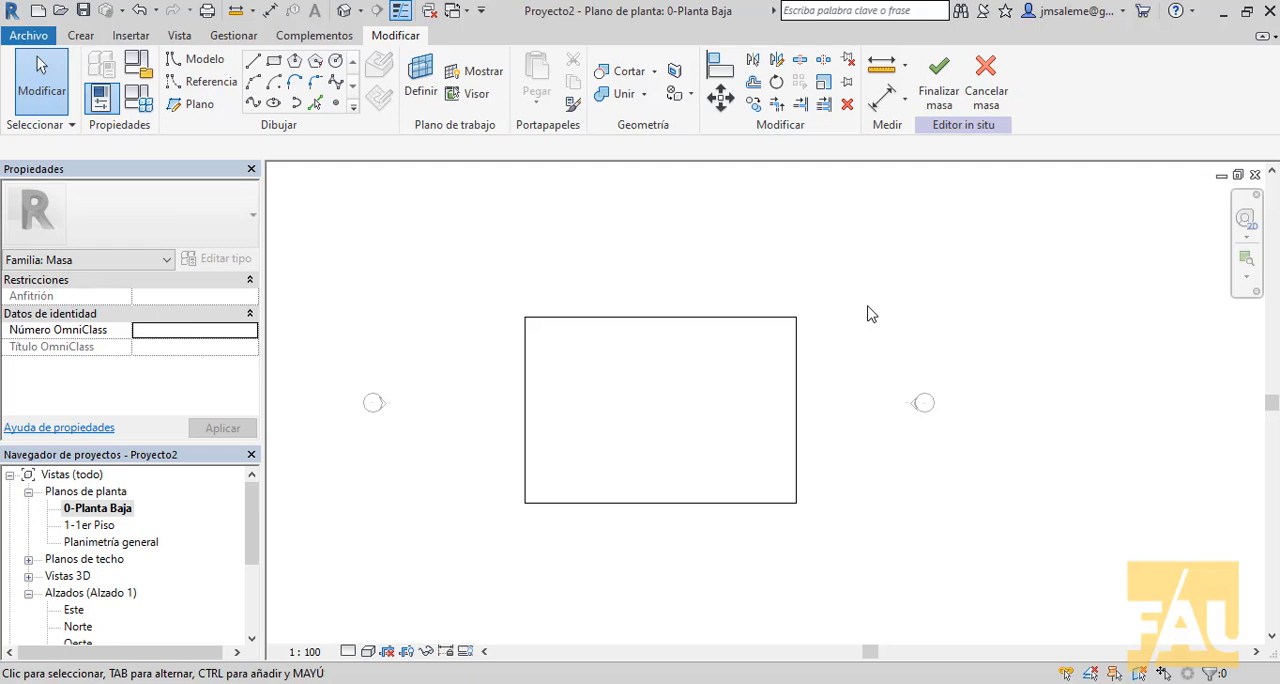
pyautogui.moveTo(837, 294); pyautogui.dragTo(489, 536)
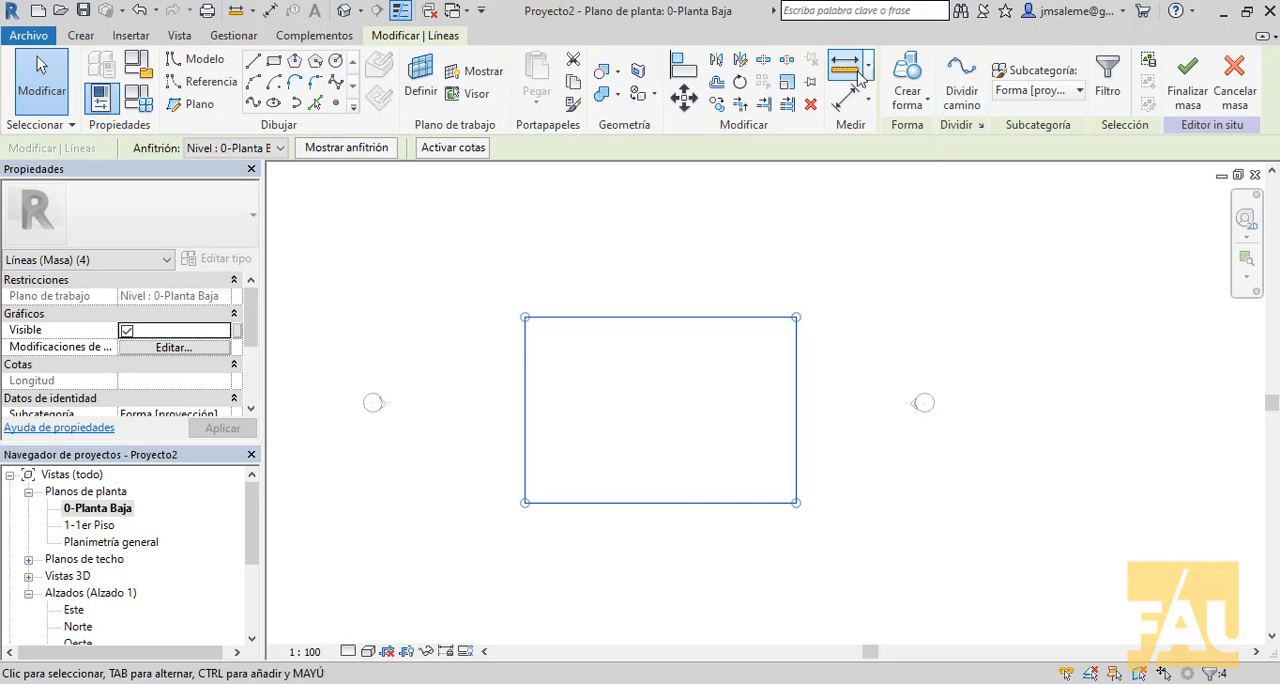
pyautogui.click(928, 106)
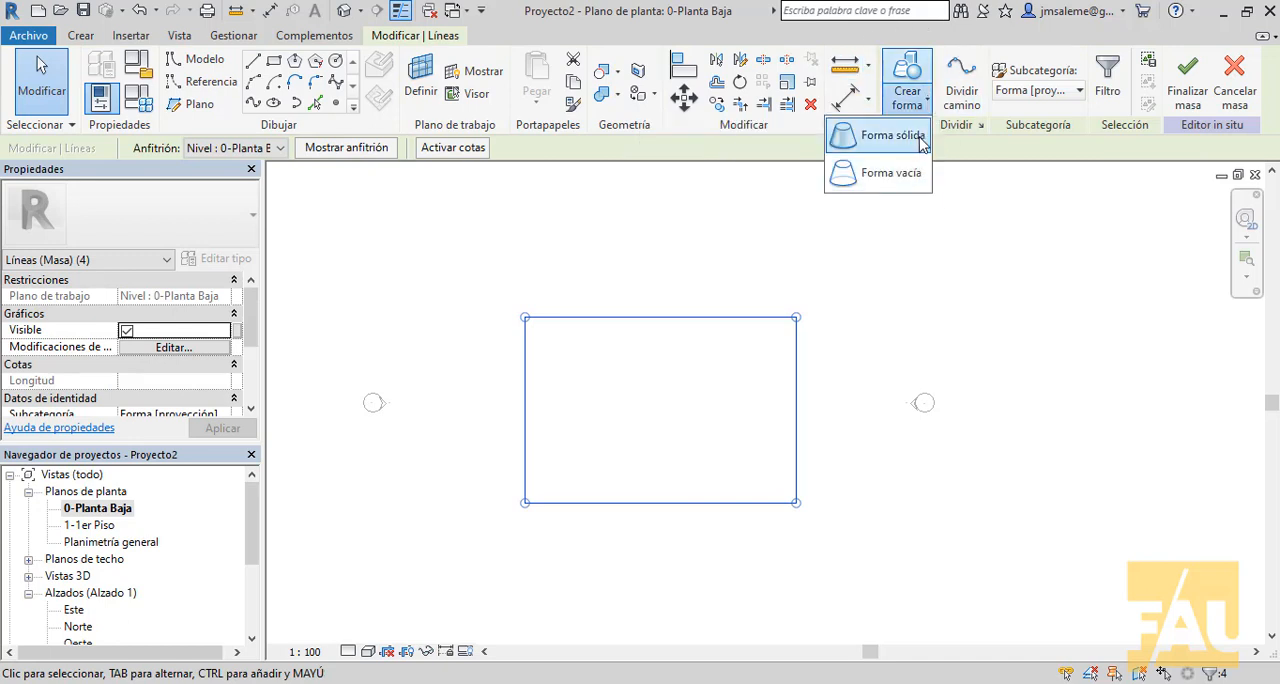
pyautogui.click(917, 274)
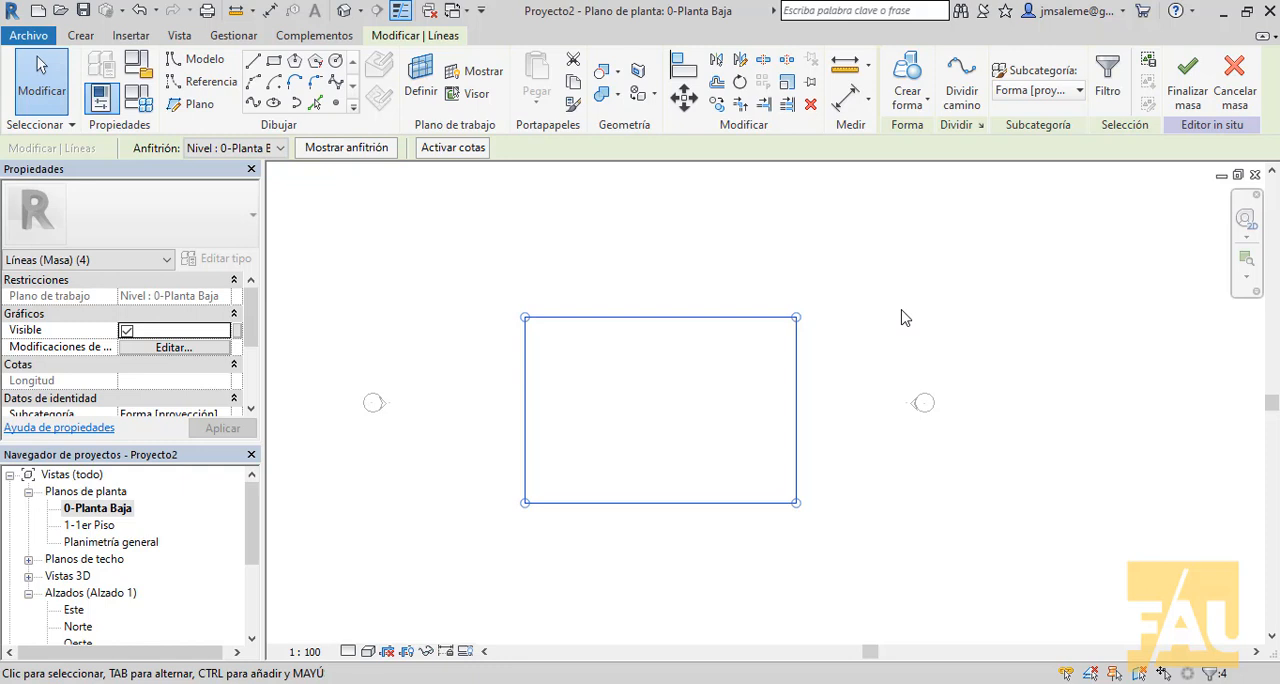
# - Open the default 3D view and create a solid form from the rectangle's four lines
pyautogui.click(347, 16)
pyautogui.scroll(-3, 686, 329)
pyautogui.moveTo(685, 347); pyautogui.dragTo(603, 446, button='middle')
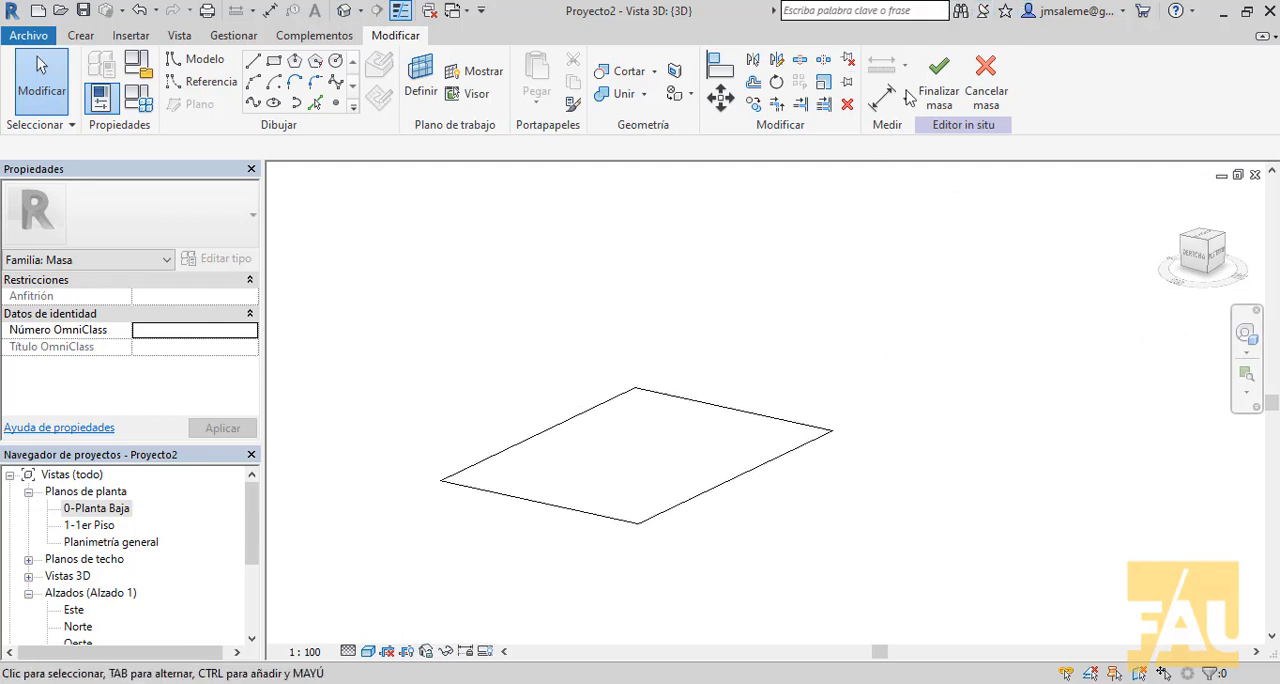
pyautogui.moveTo(878, 358); pyautogui.dragTo(403, 567)
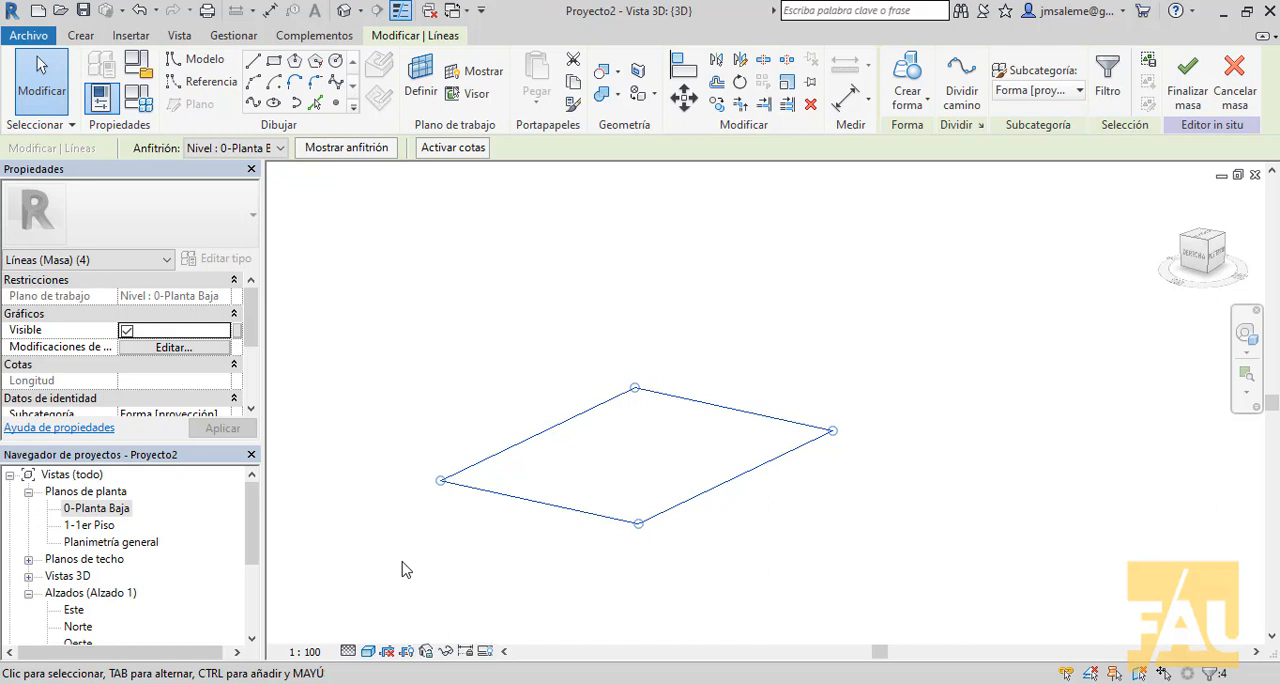
pyautogui.click(905, 68)
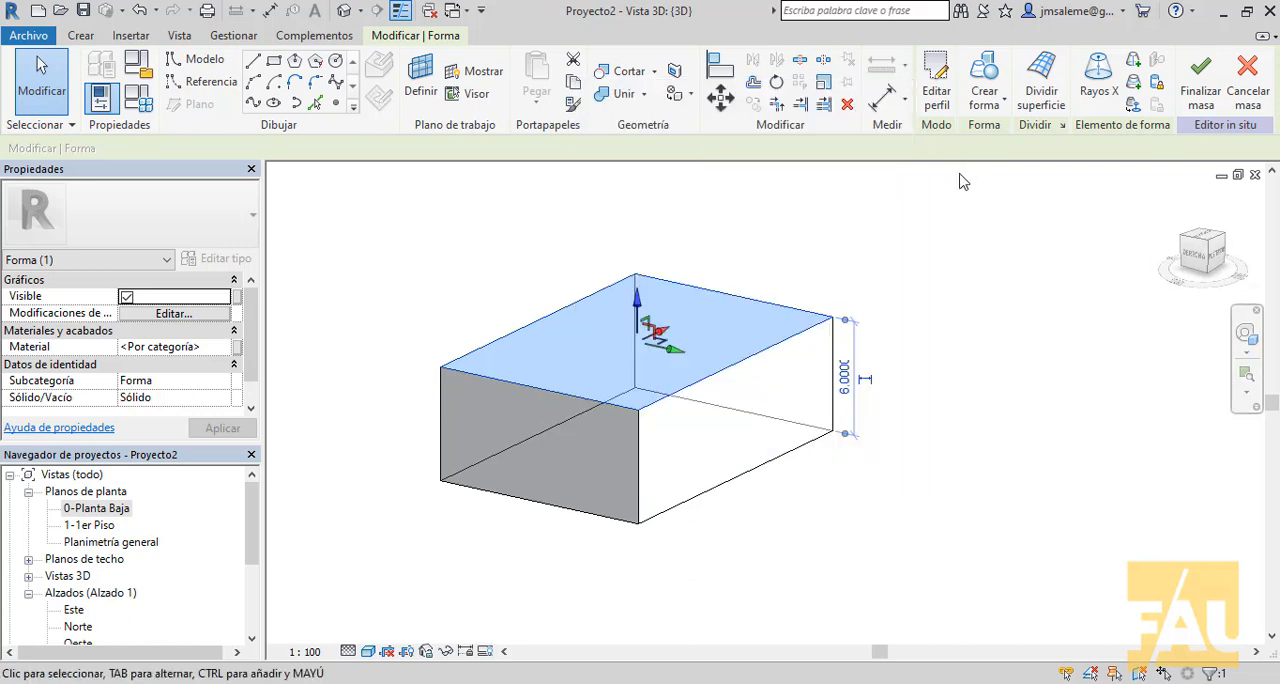
# - Set the solid box's height to 12
pyautogui.moveTo(934, 400); pyautogui.dragTo(849, 463, button='middle')
pyautogui.scroll(1, 630, 433)
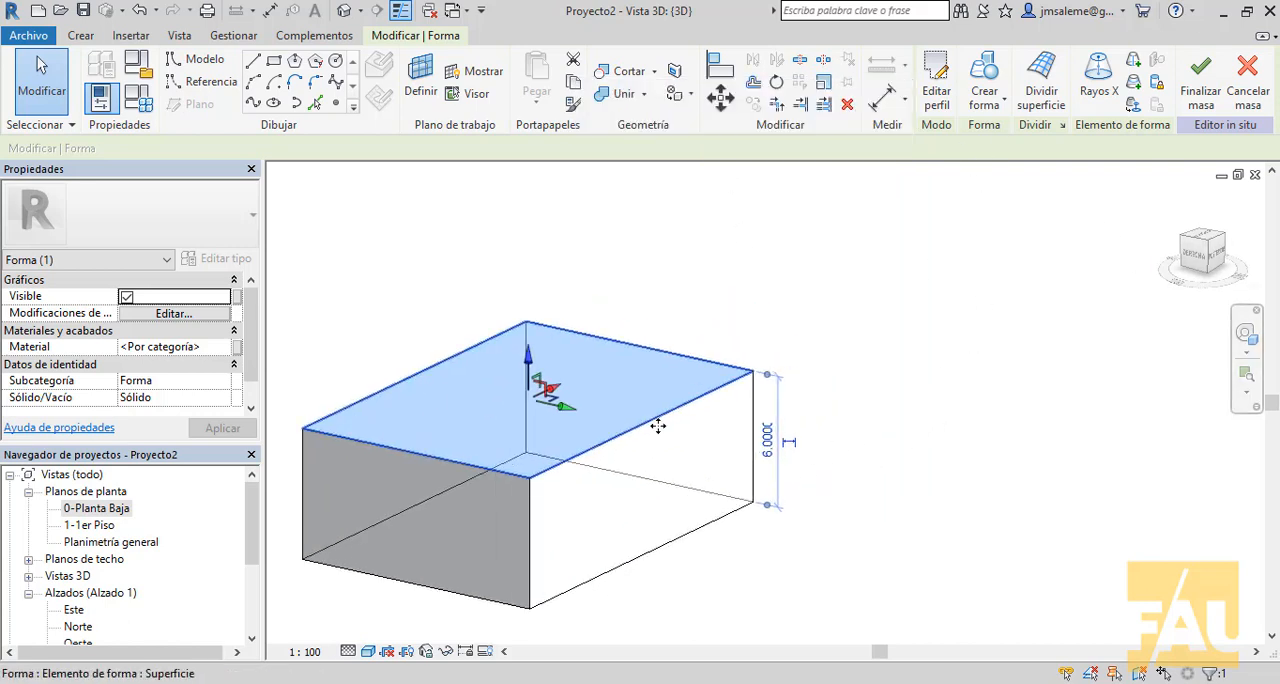
pyautogui.moveTo(657, 426); pyautogui.dragTo(784, 312, button='middle')
pyautogui.click(893, 323)
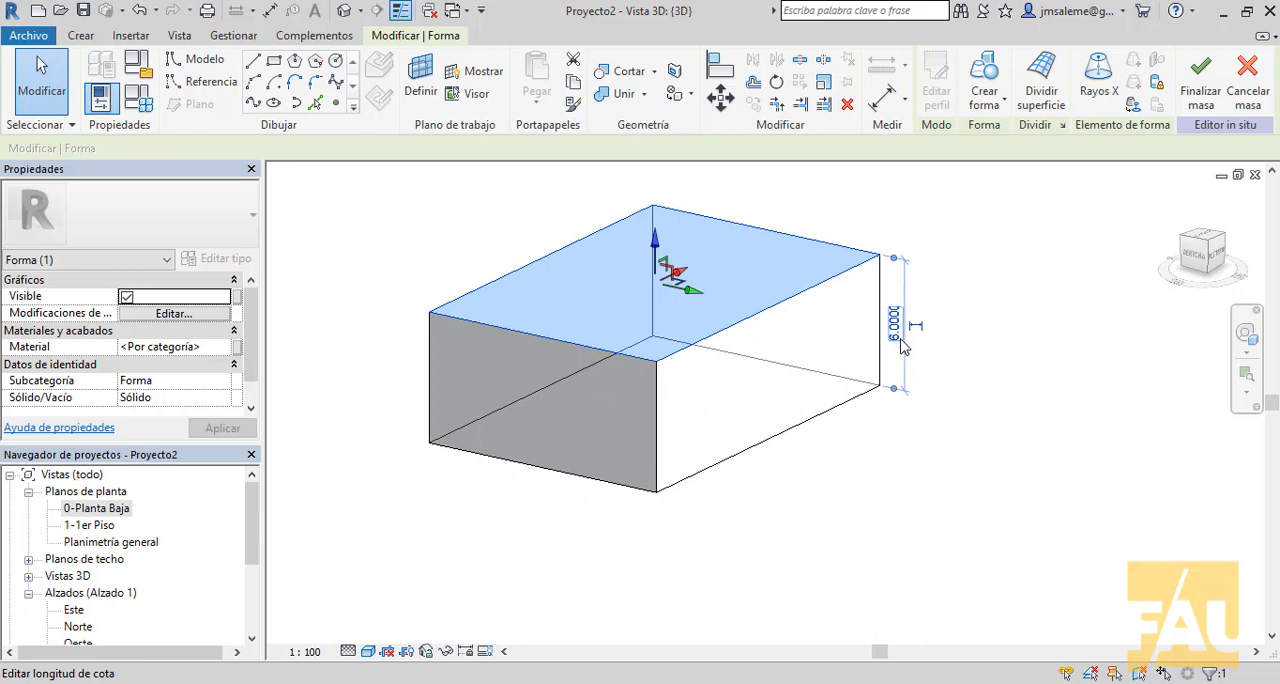
pyautogui.click(895, 332)
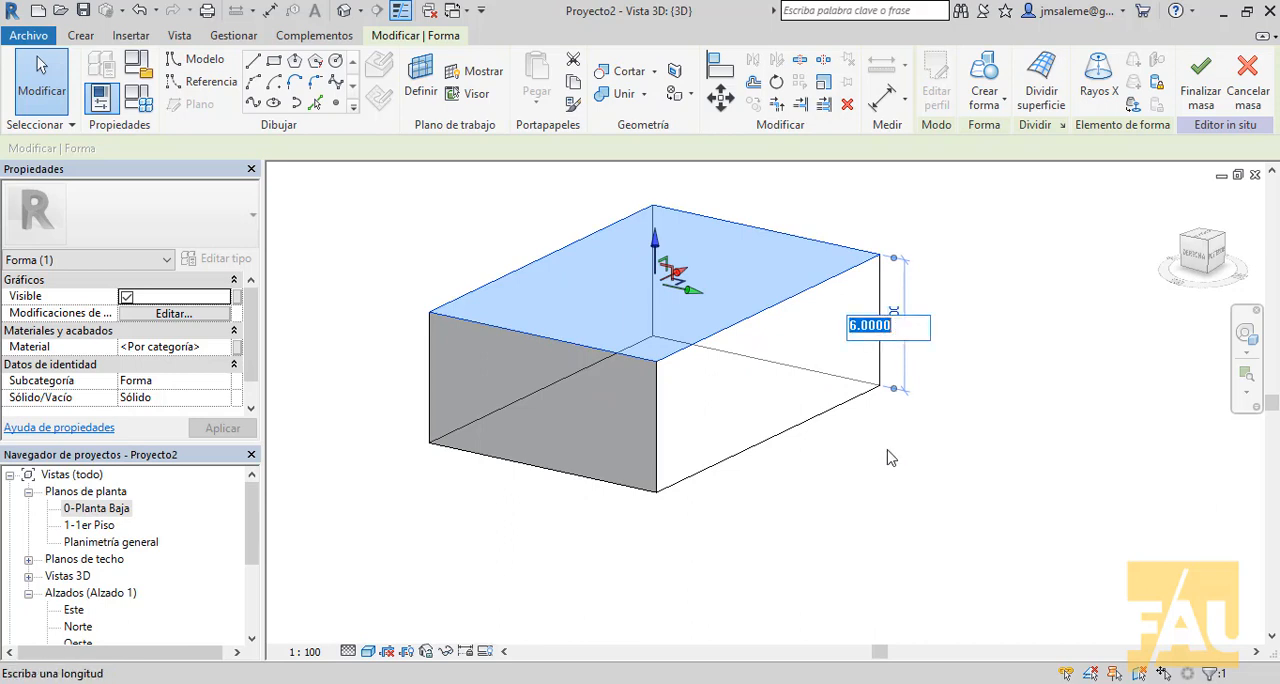
pyautogui.write('12')
pyautogui.press('Return')
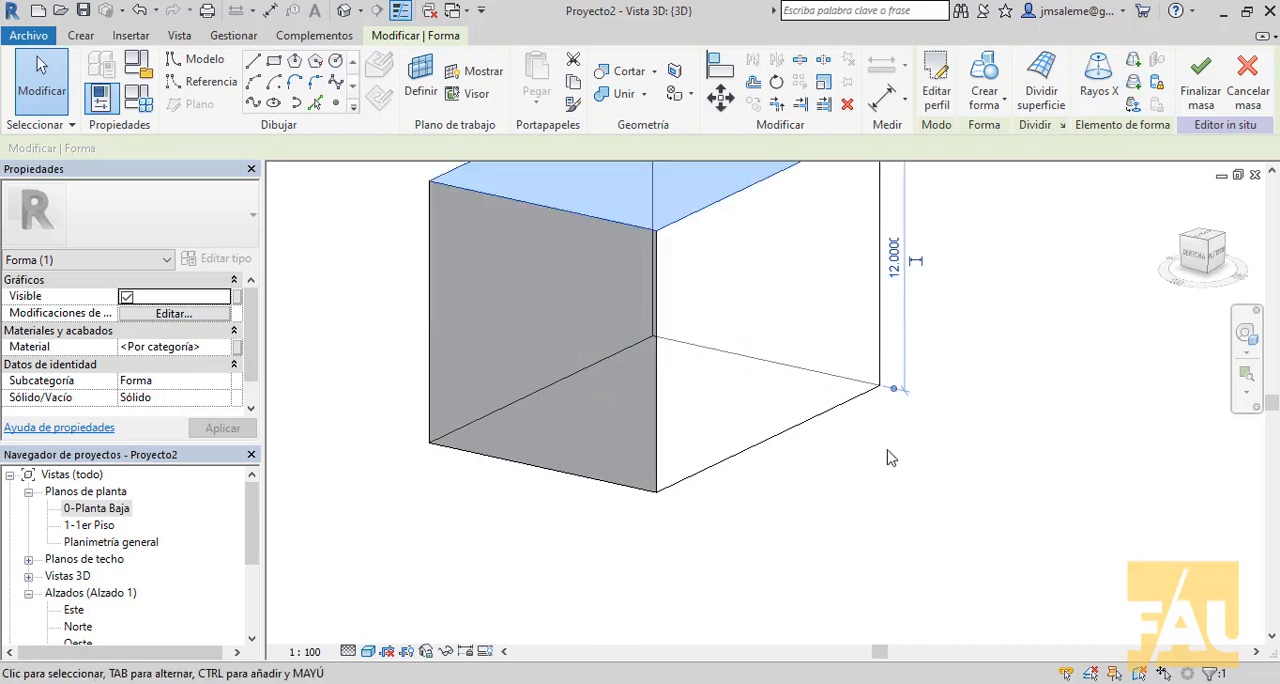
# - Stretch the box's top face farther upward freehand along the vertical axis and finish the mass
pyautogui.scroll(-2, 1068, 490)
pyautogui.moveTo(999, 564); pyautogui.dragTo(899, 631, button='middle')
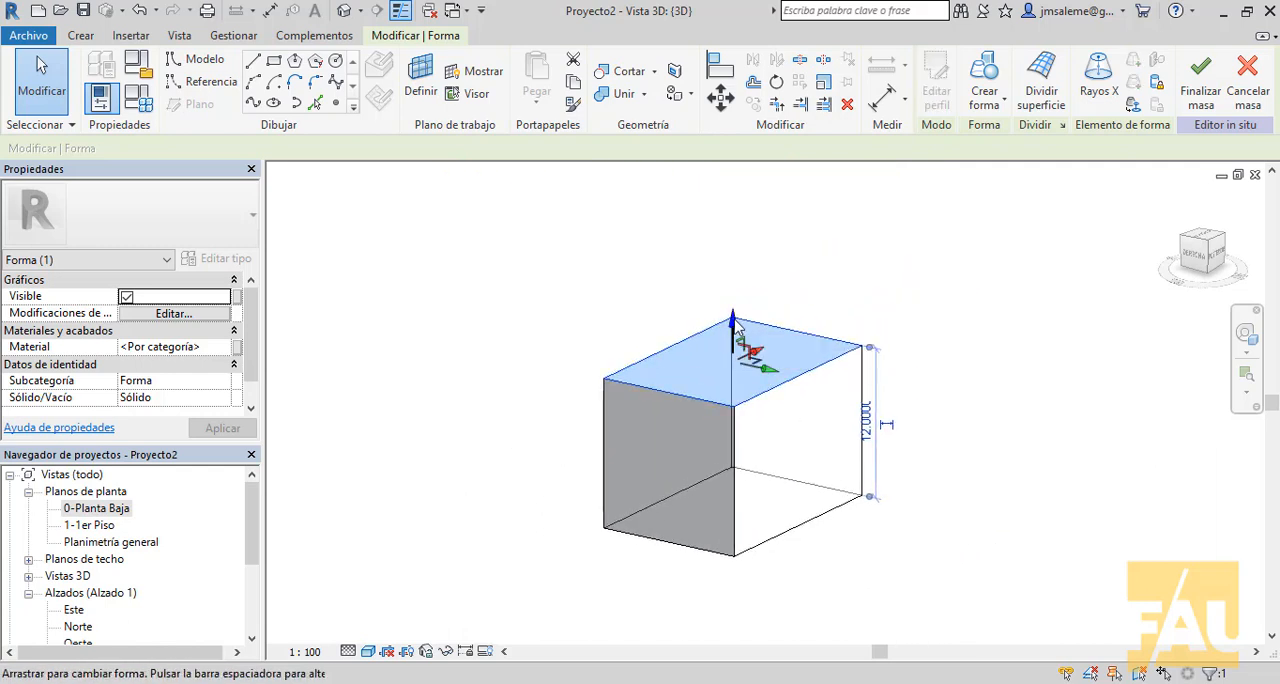
pyautogui.moveTo(737, 325); pyautogui.dragTo(738, 260)
pyautogui.click(783, 217)
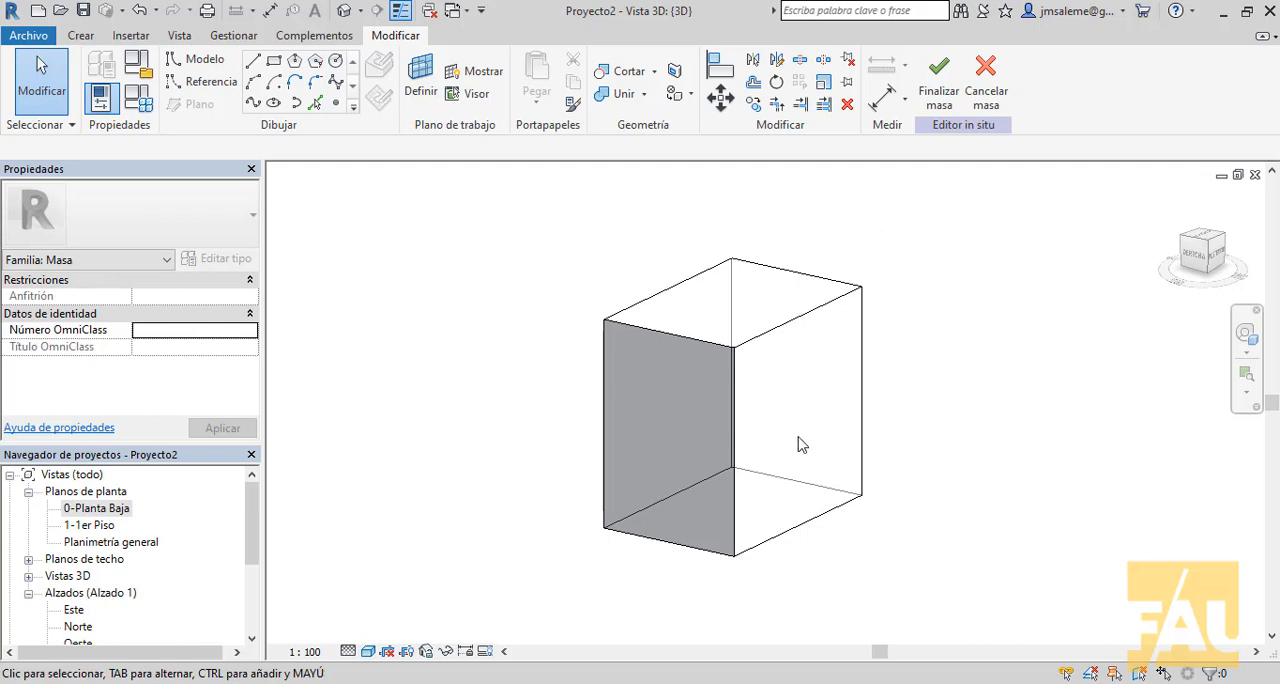
pyautogui.click(940, 92)
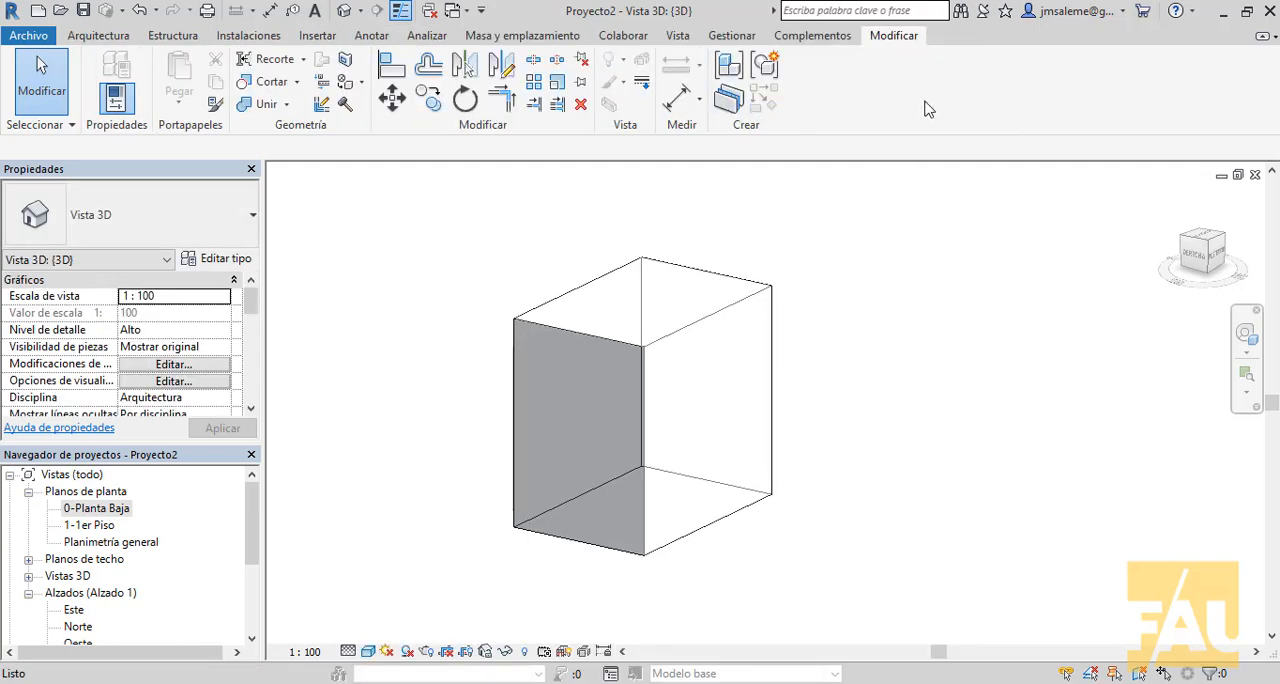
# - Start a second in-place mass and accept Masa 2 as its name
pyautogui.moveTo(957, 262); pyautogui.dragTo(742, 368, button='middle')
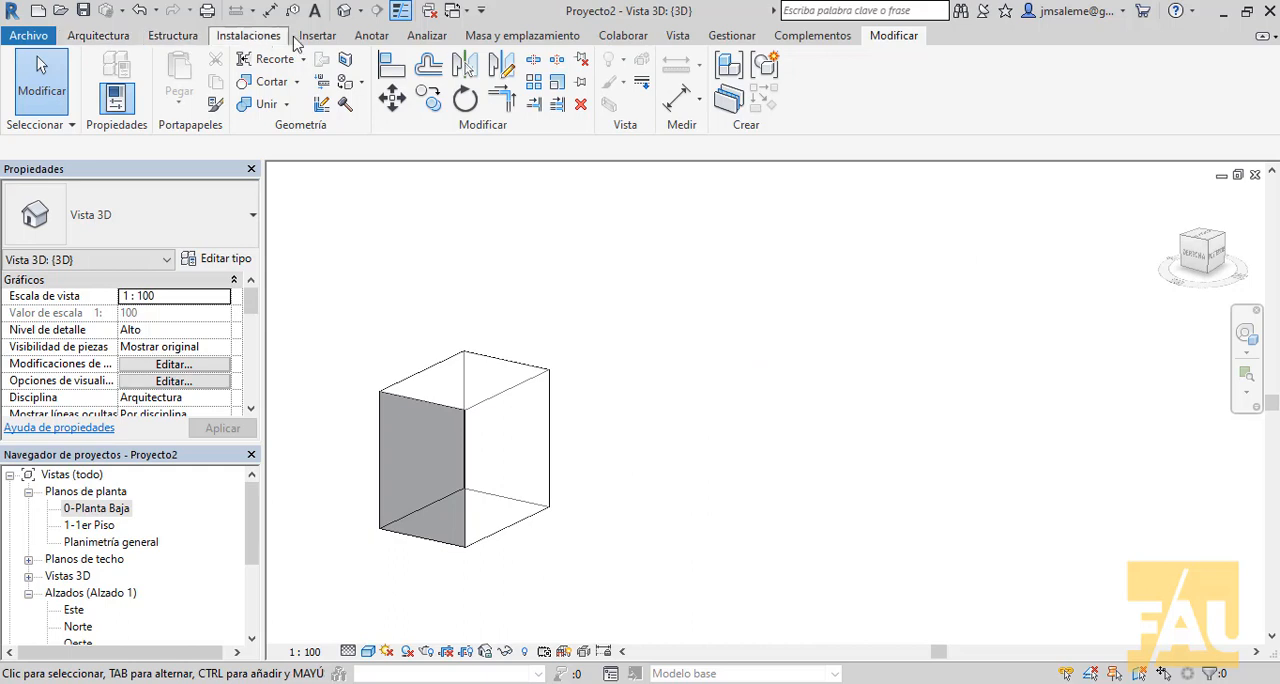
pyautogui.click(529, 41)
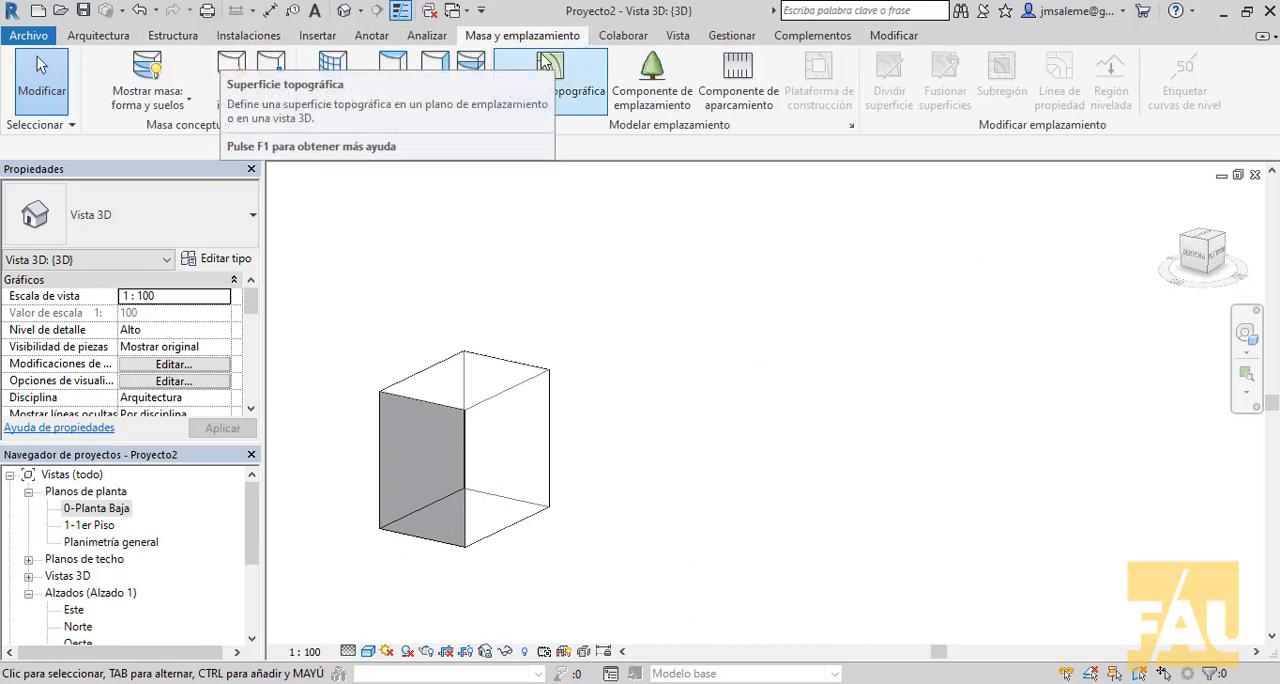
pyautogui.click(235, 106)
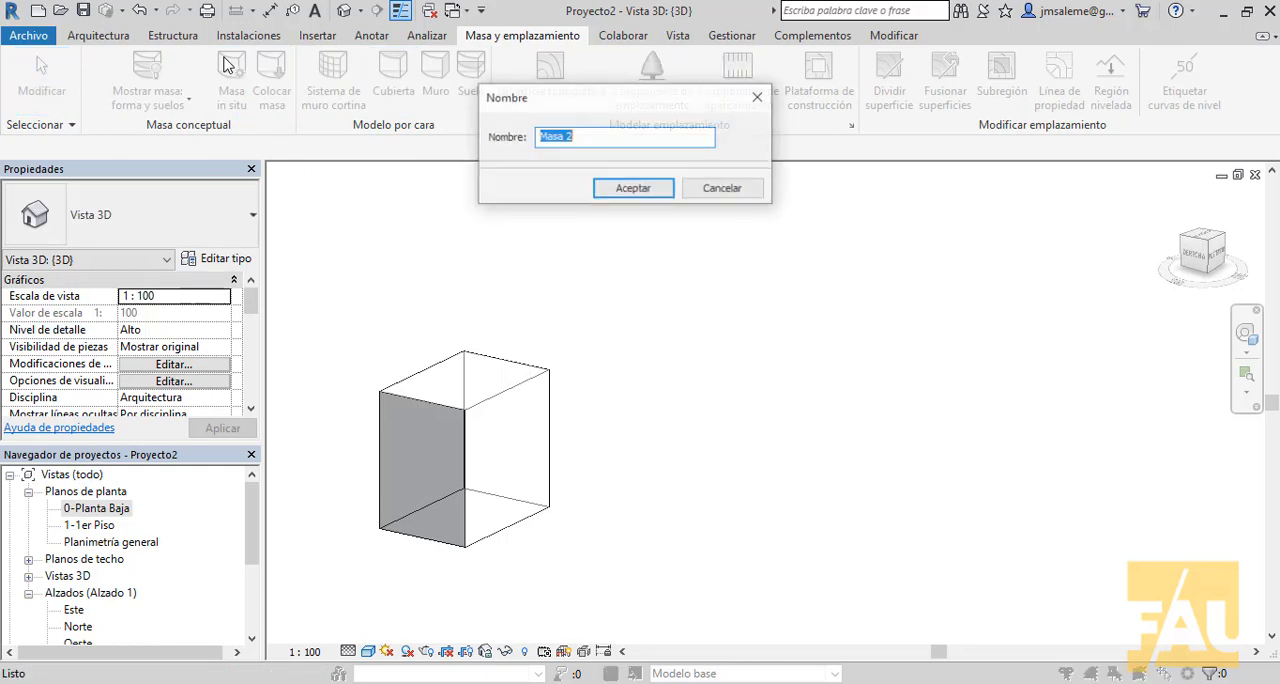
pyautogui.click(632, 189)
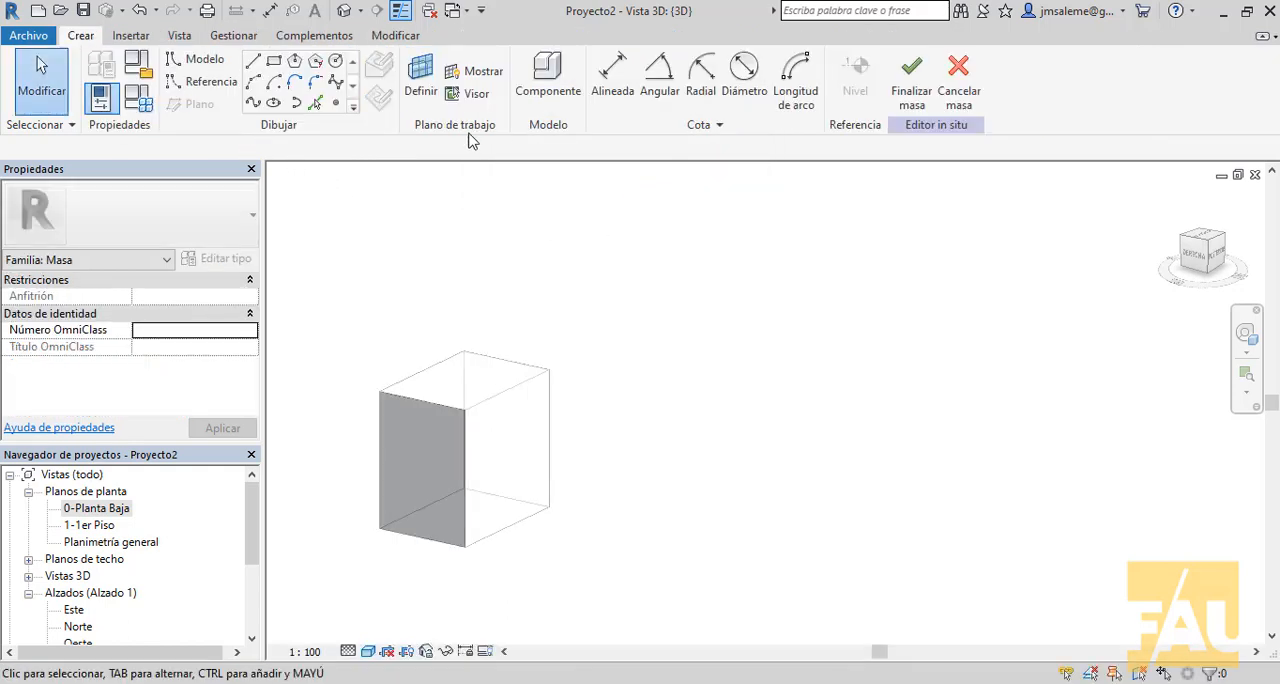
# - Draw a circle with a radius of about 11.93 on the ground level beside the box and leave the drawing command
pyautogui.click(338, 64)
pyautogui.click(733, 442)
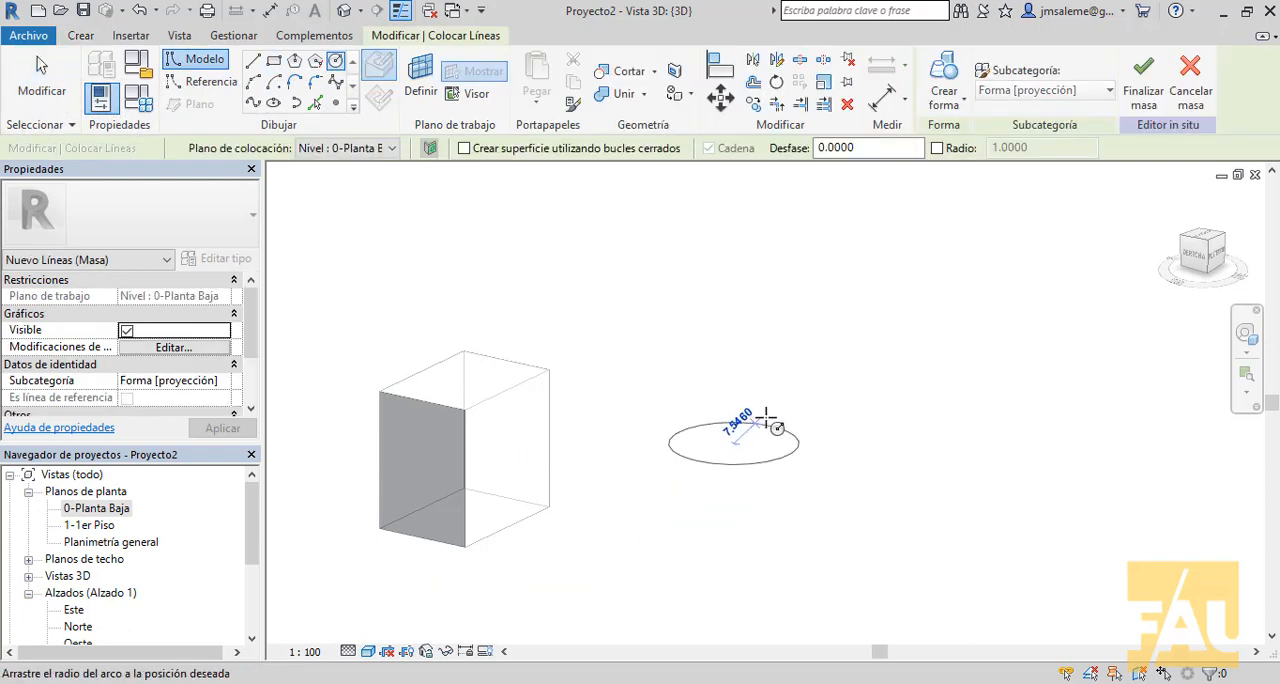
pyautogui.click(779, 411)
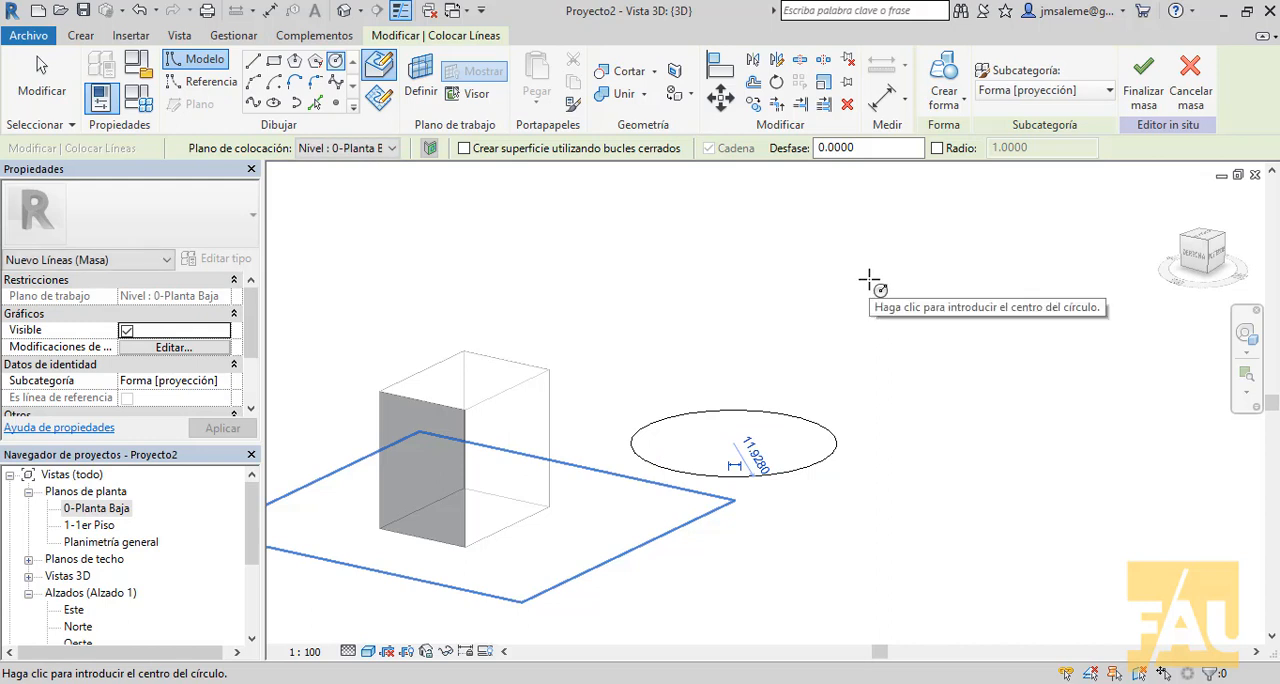
pyautogui.rightClick(783, 300)
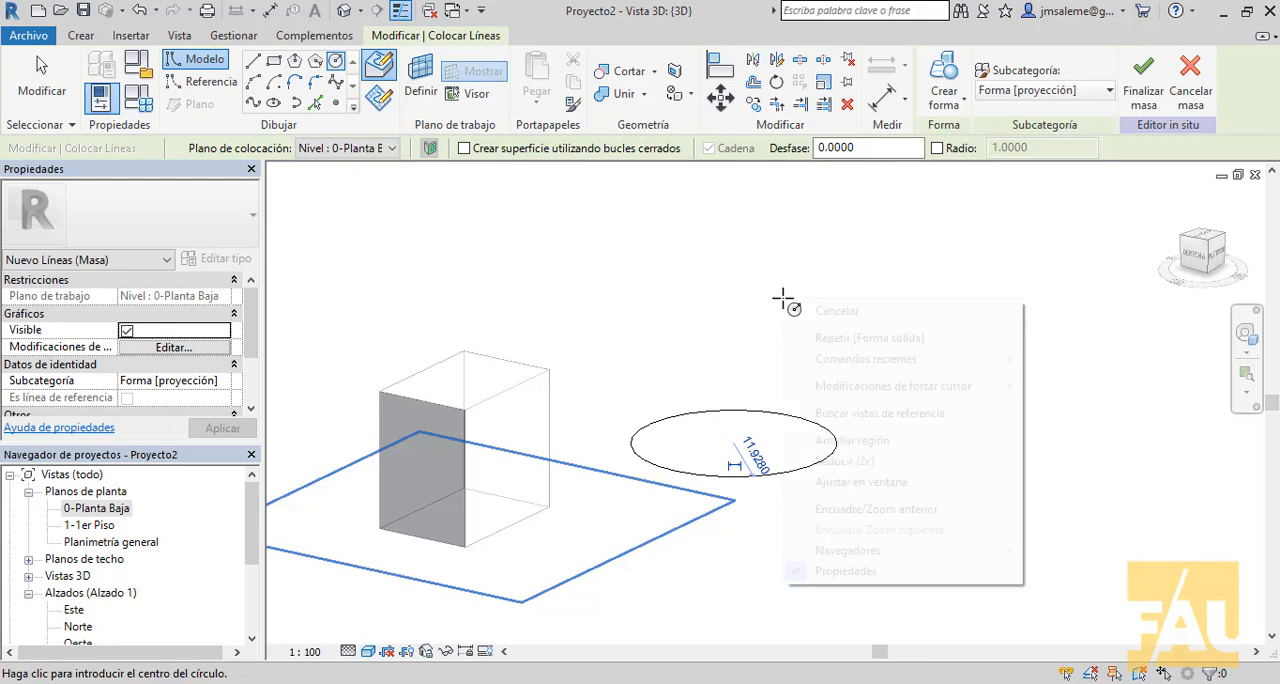
pyautogui.click(837, 311)
pyautogui.rightClick(833, 278)
pyautogui.click(858, 288)
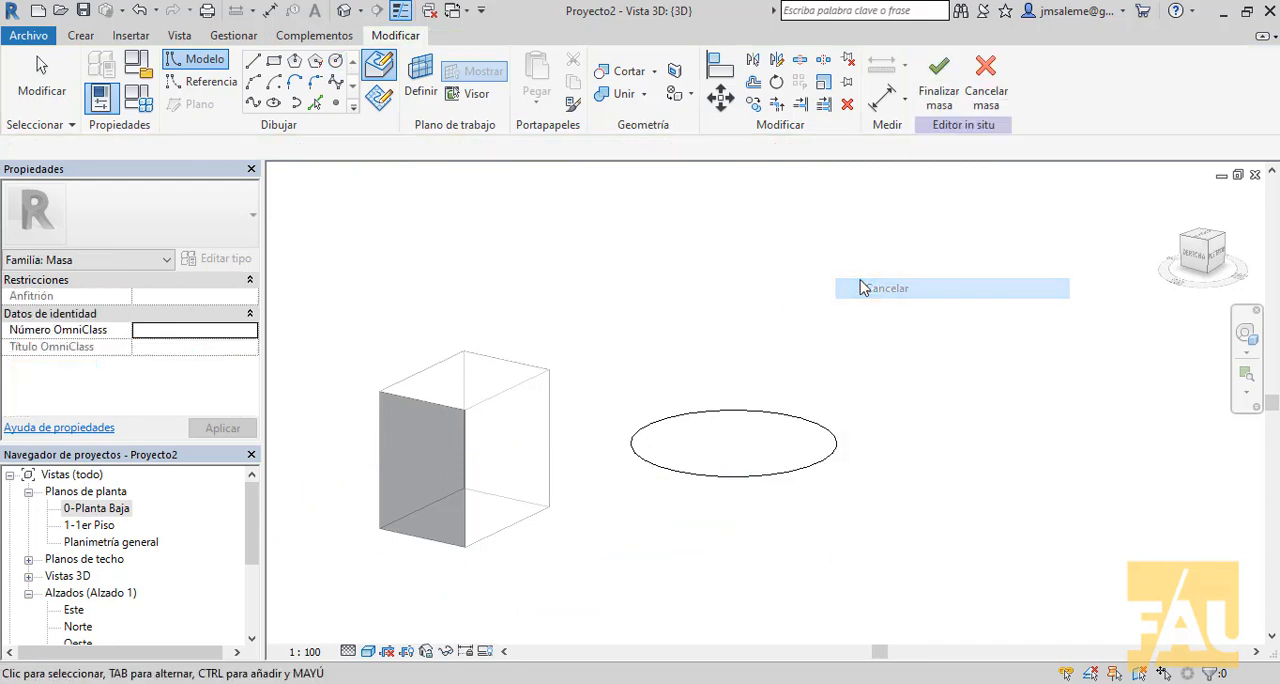
# - Create a solid form from the circle, choosing the cylinder alternative instead of the sphere
pyautogui.moveTo(855, 325); pyautogui.dragTo(614, 526)
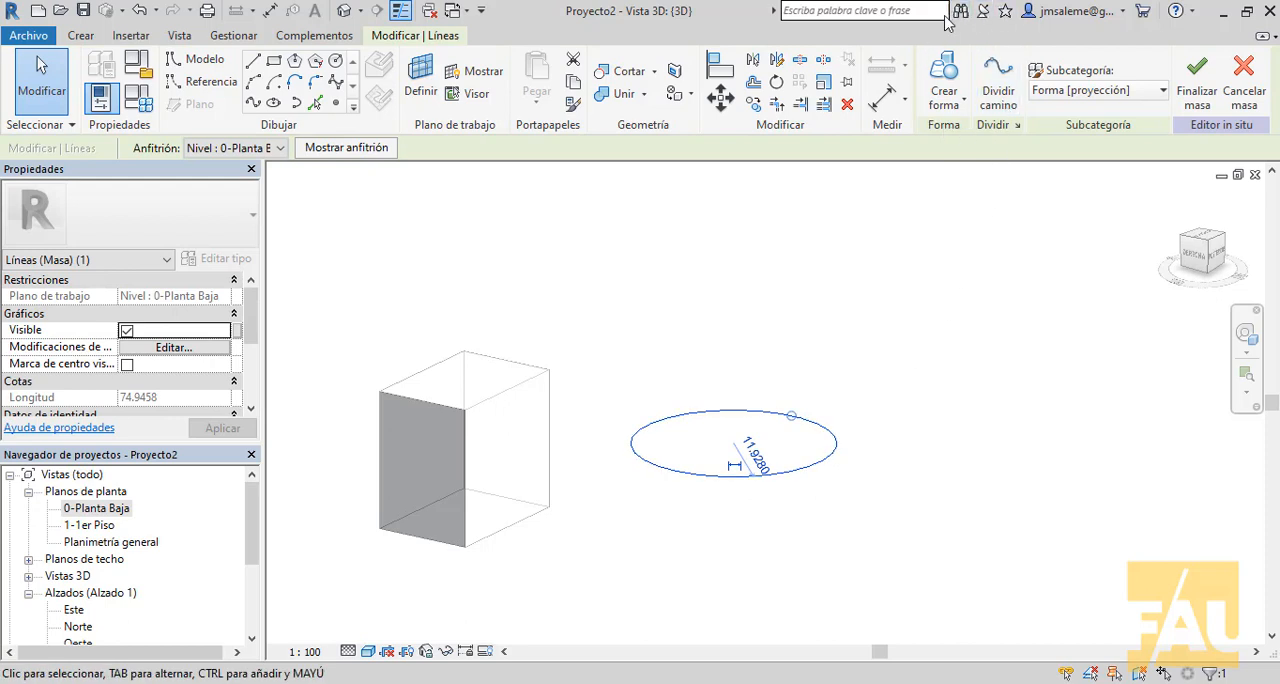
pyautogui.click(945, 70)
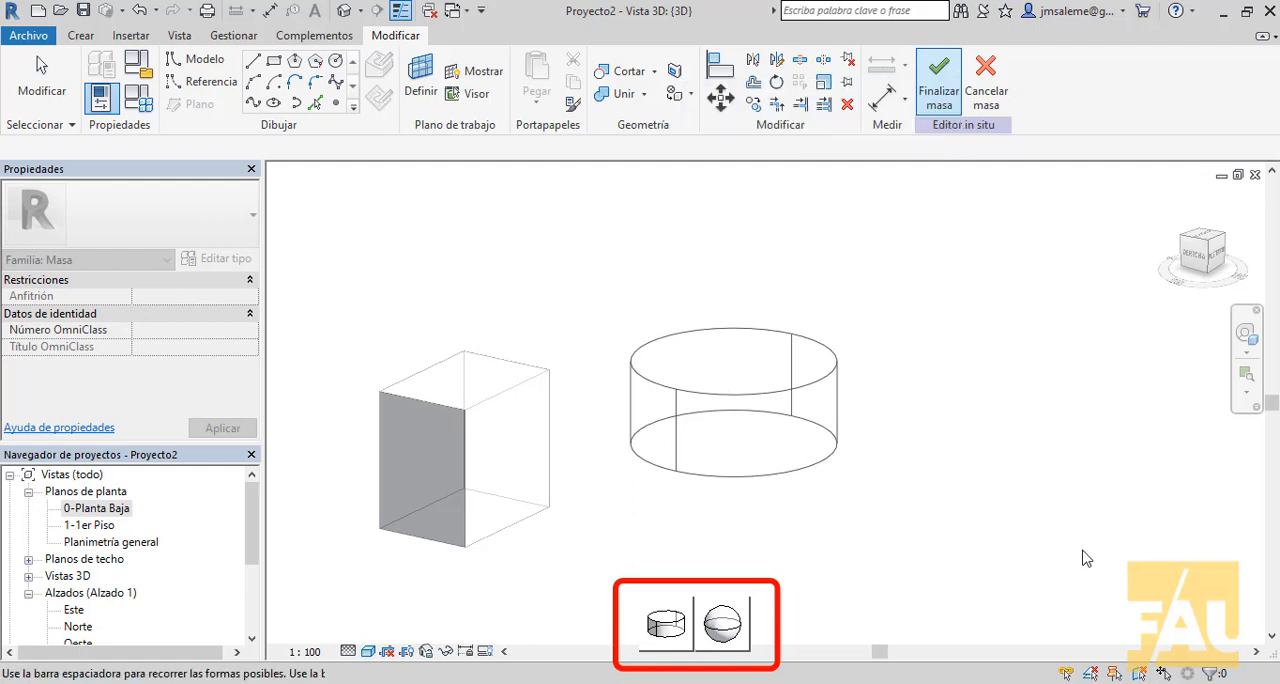
pyautogui.click(709, 637)
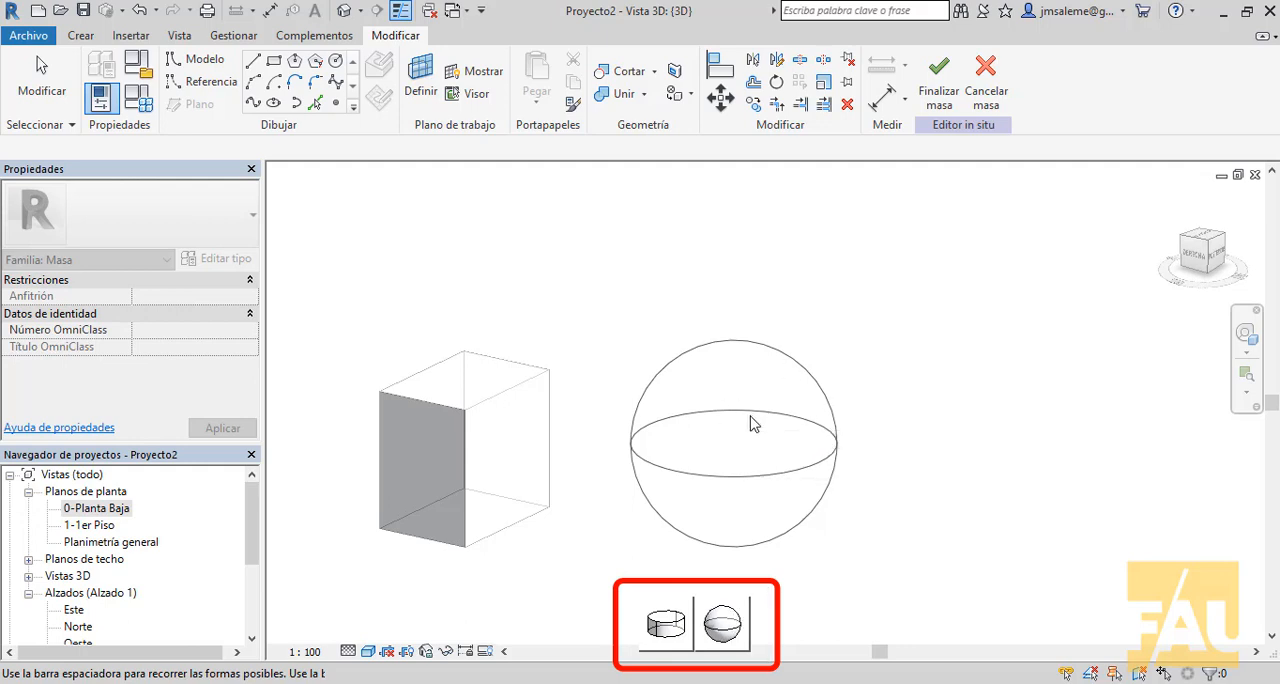
pyautogui.click(687, 615)
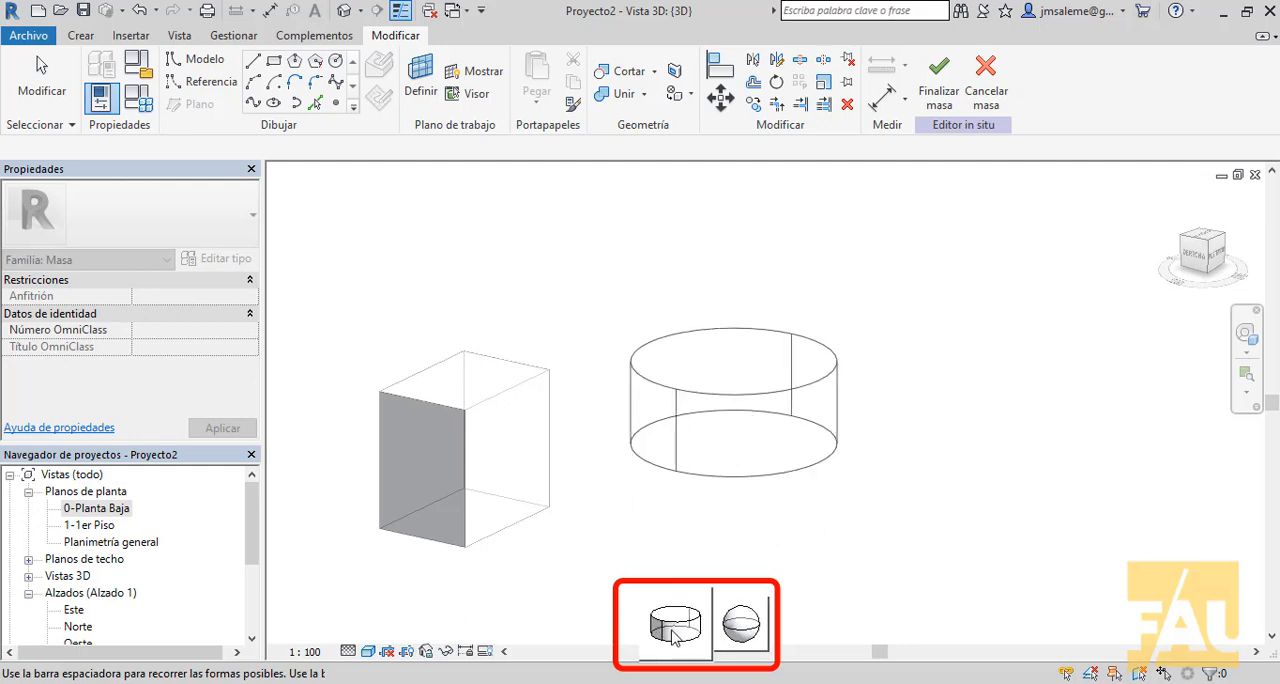
pyautogui.click(673, 630)
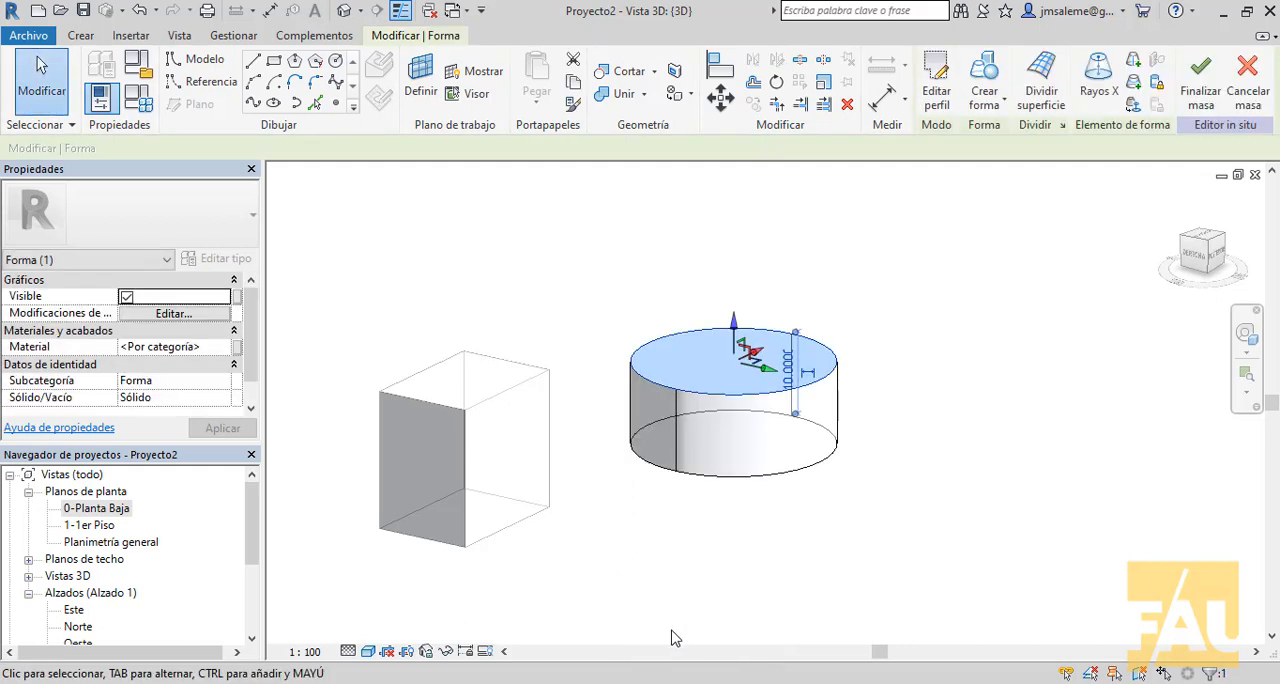
# - Inspect the cylinder beside the box and finish the mass
pyautogui.scroll(3, 851, 372)
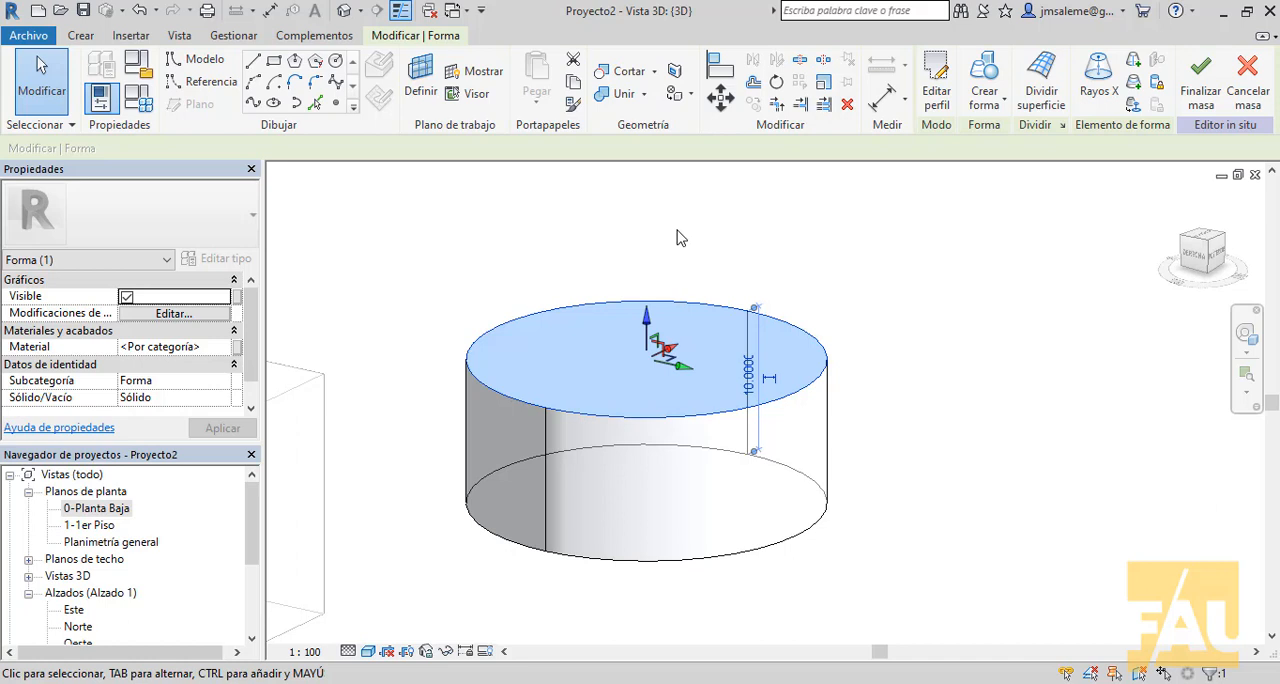
pyautogui.click(995, 460)
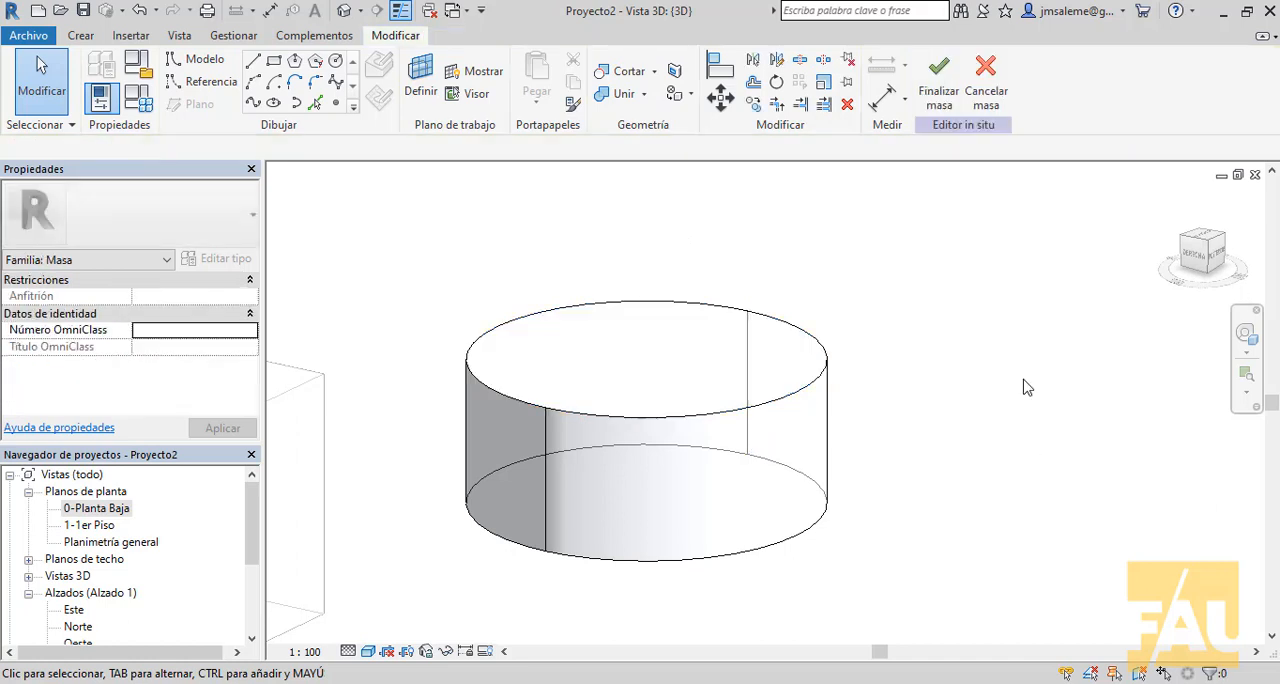
pyautogui.scroll(-2, 993, 392)
pyautogui.scroll(-1, 990, 385)
pyautogui.moveTo(898, 455); pyautogui.dragTo(680, 464, button='middle')
pyautogui.moveTo(799, 535); pyautogui.dragTo(868, 476, button='middle')
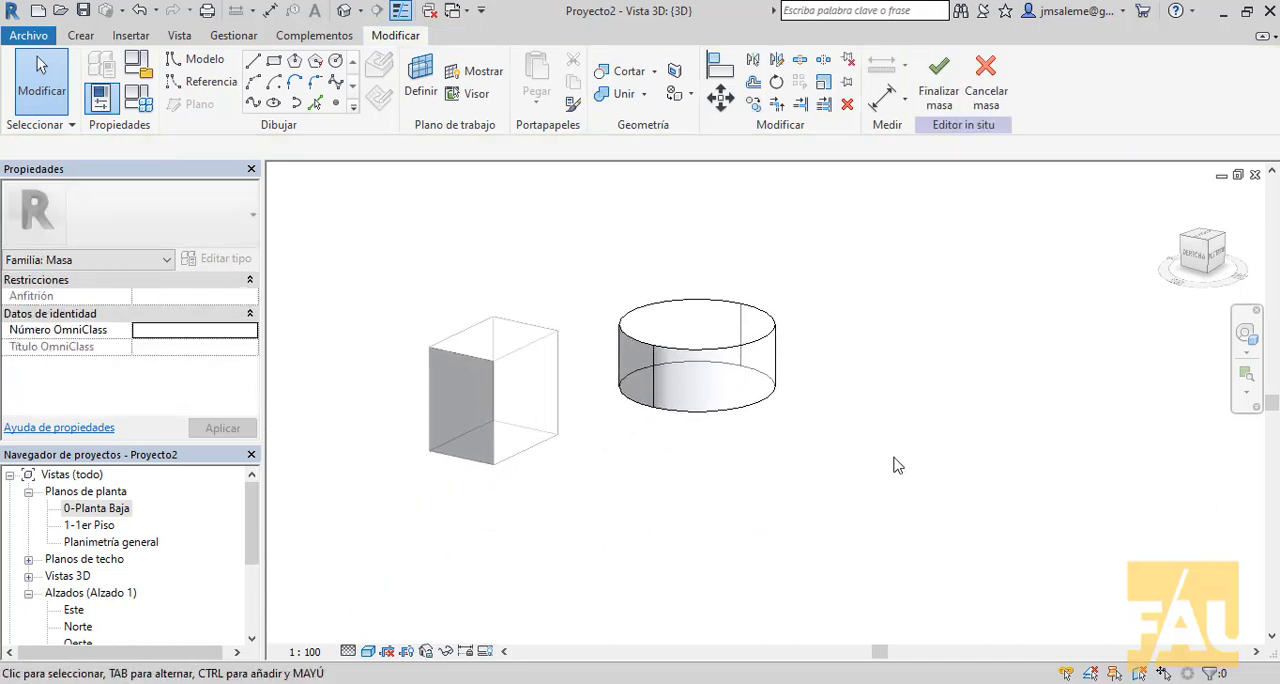
pyautogui.click(938, 80)
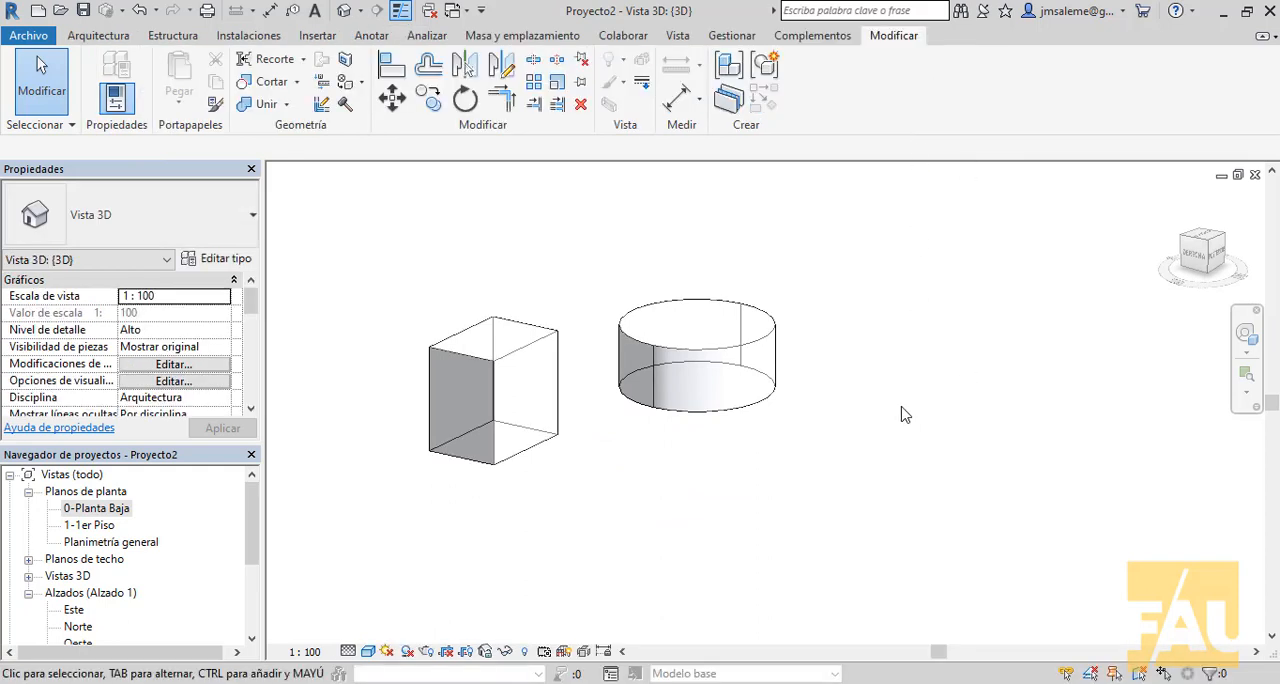
# - Start a third in-place mass and accept Masa 3 as its name
pyautogui.moveTo(988, 360); pyautogui.dragTo(969, 437, button='middle')
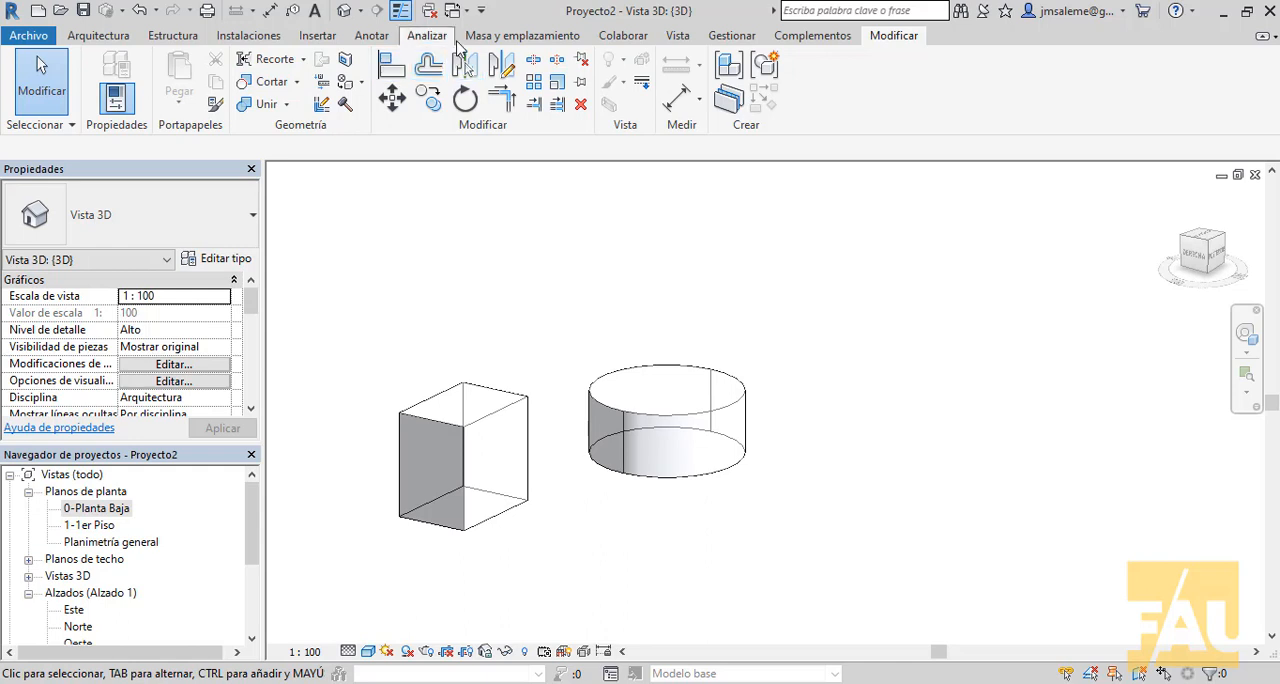
pyautogui.click(512, 38)
pyautogui.click(231, 78)
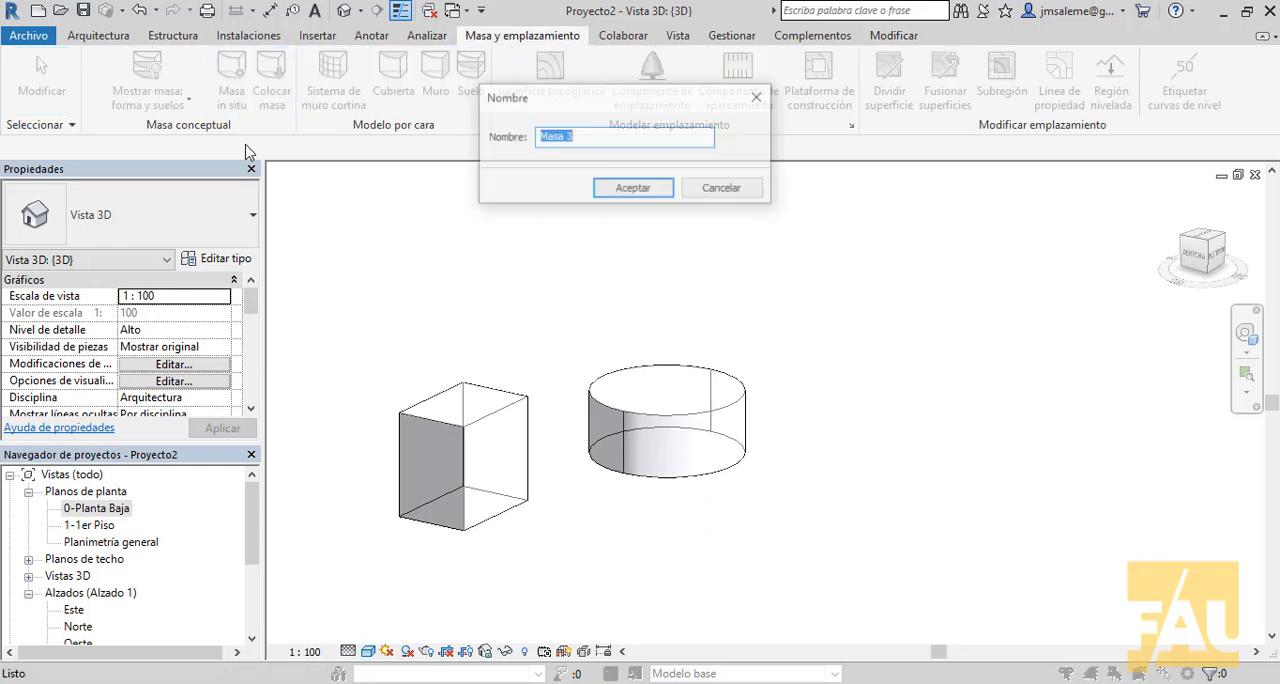
pyautogui.click(635, 193)
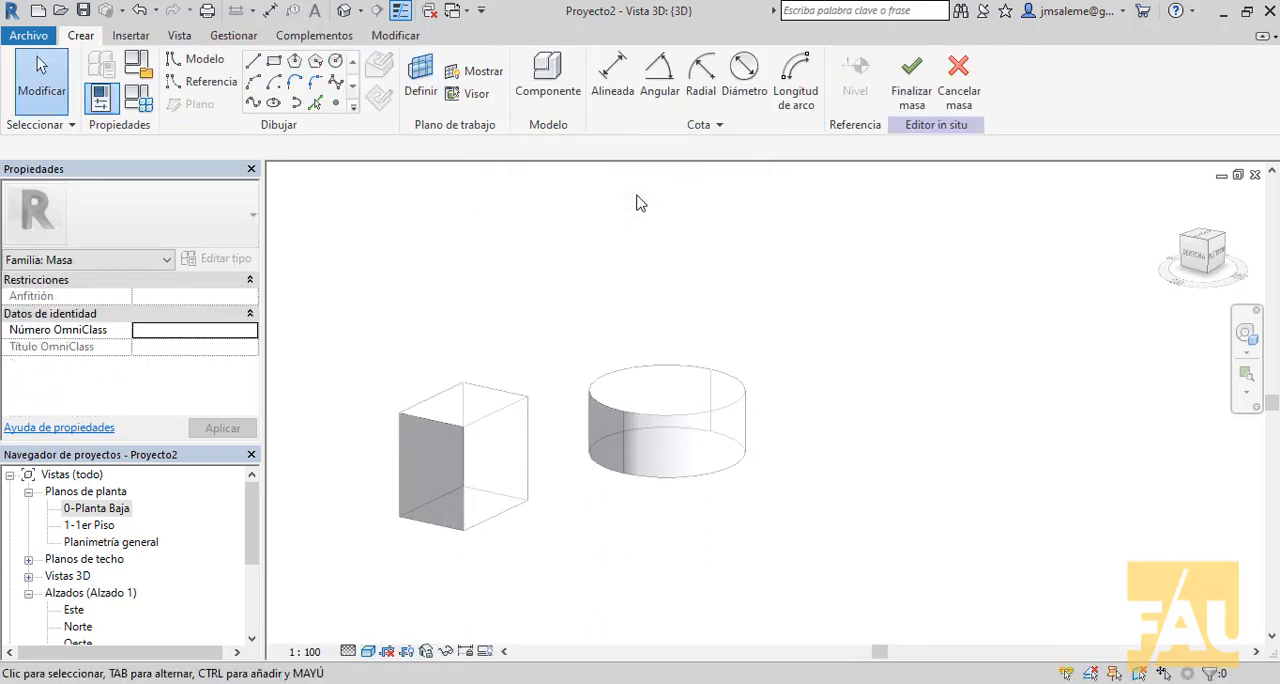
# - In the 0-Planta Baja floor plan, draw a horizontal reference plane just below the box's outline and name it Plano 1
pyautogui.scroll(-2, 895, 277)
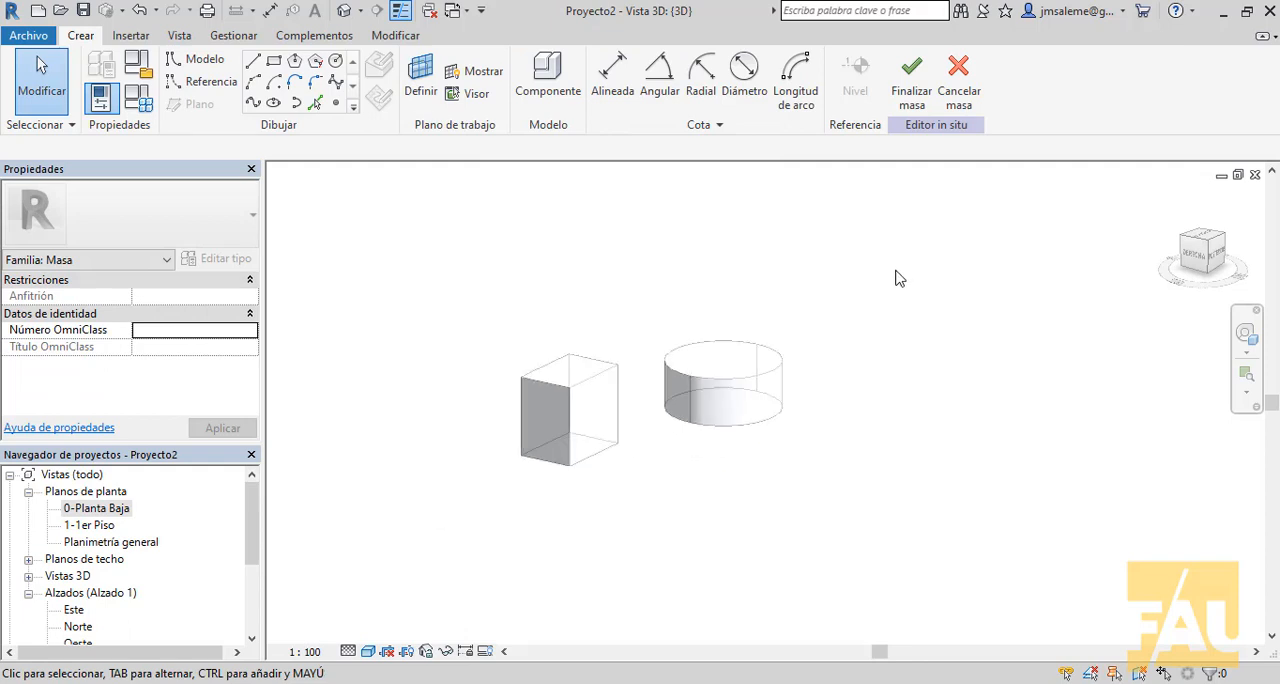
pyautogui.moveTo(895, 277); pyautogui.dragTo(823, 371, button='middle')
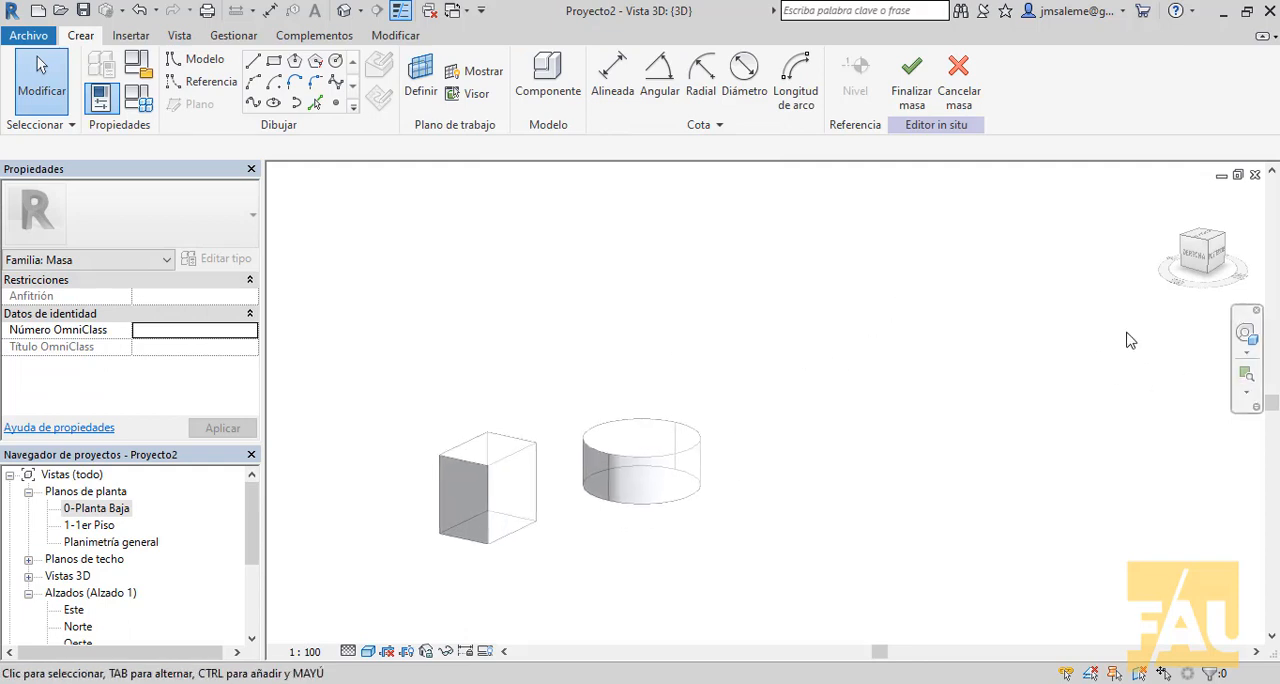
pyautogui.doubleClick(108, 509)
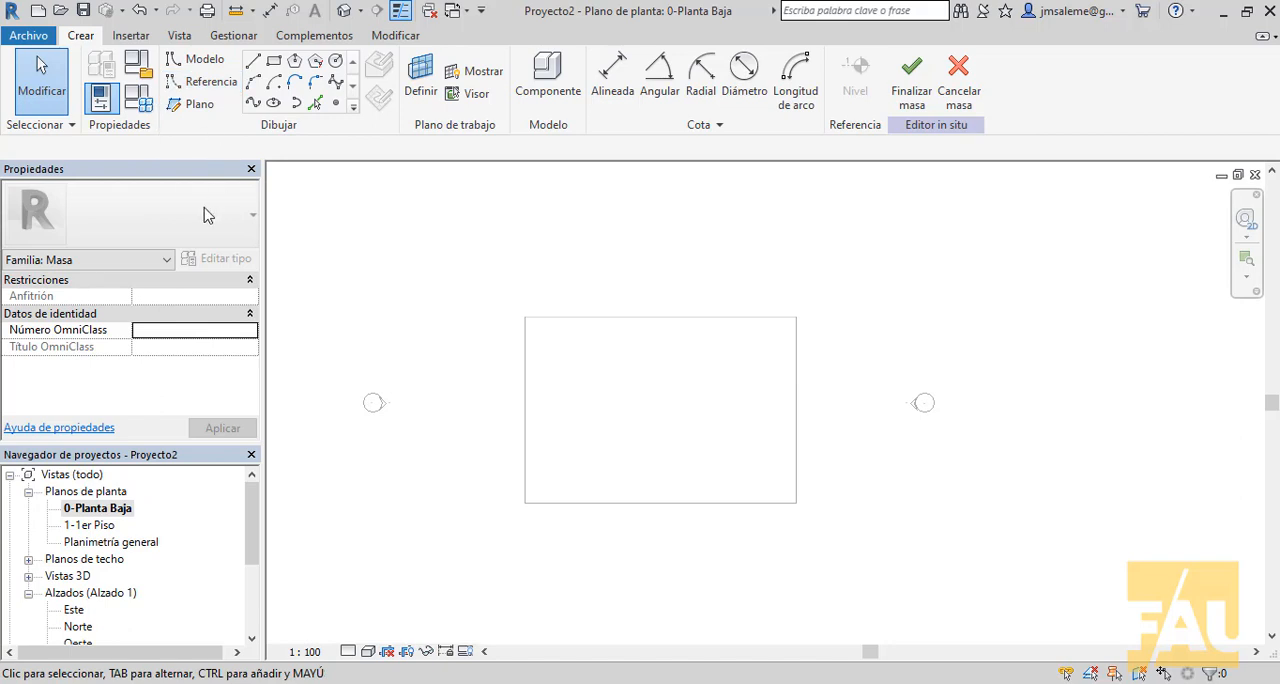
pyautogui.click(196, 106)
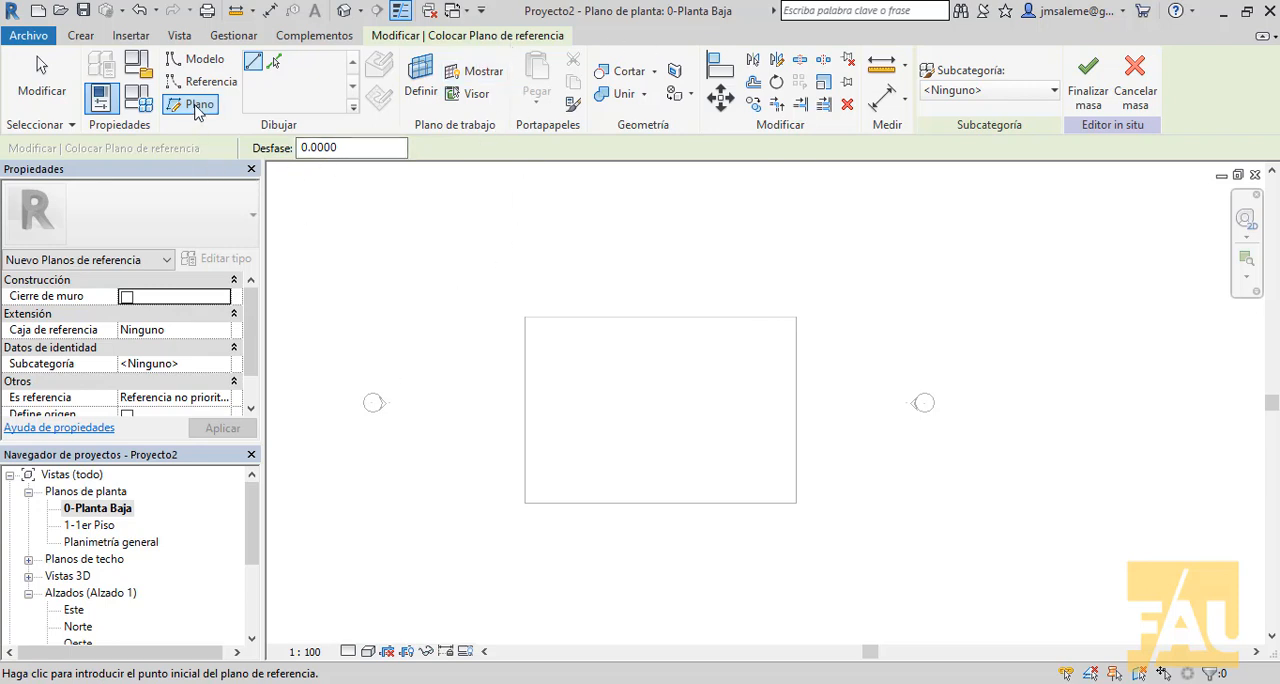
pyautogui.click(450, 571)
pyautogui.click(973, 566)
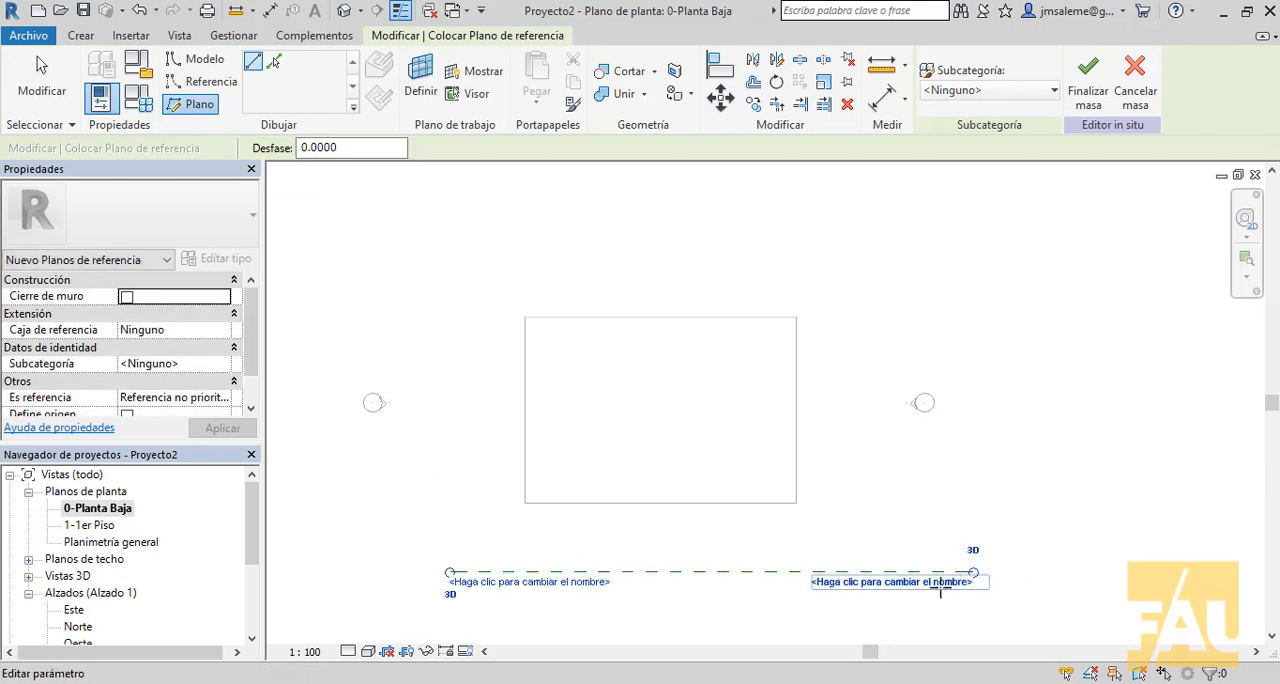
pyautogui.click(940, 586)
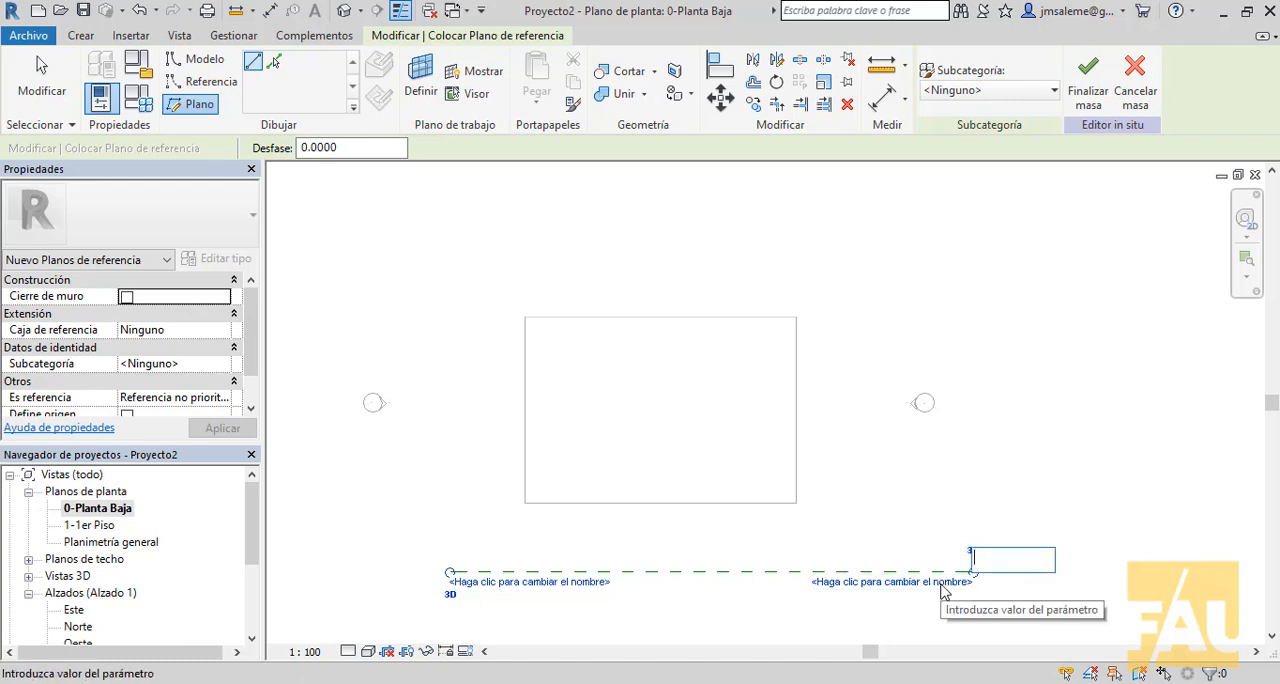
pyautogui.write('Plano 1')
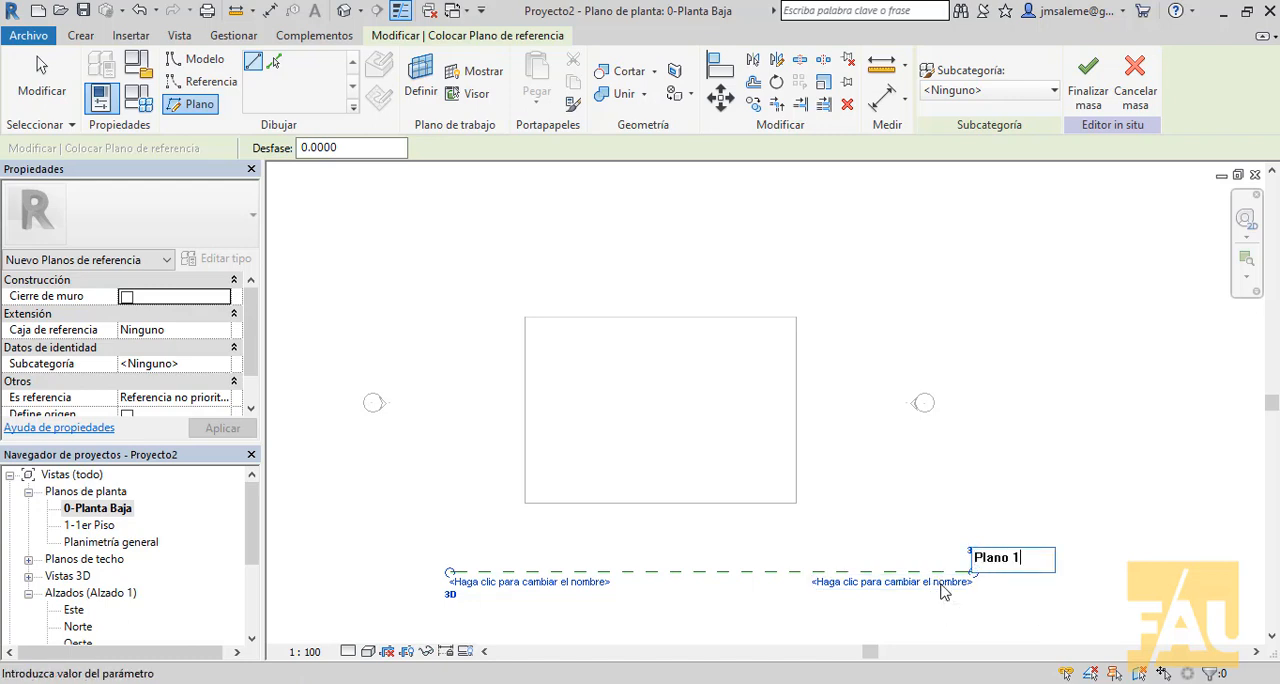
pyautogui.press('Return')
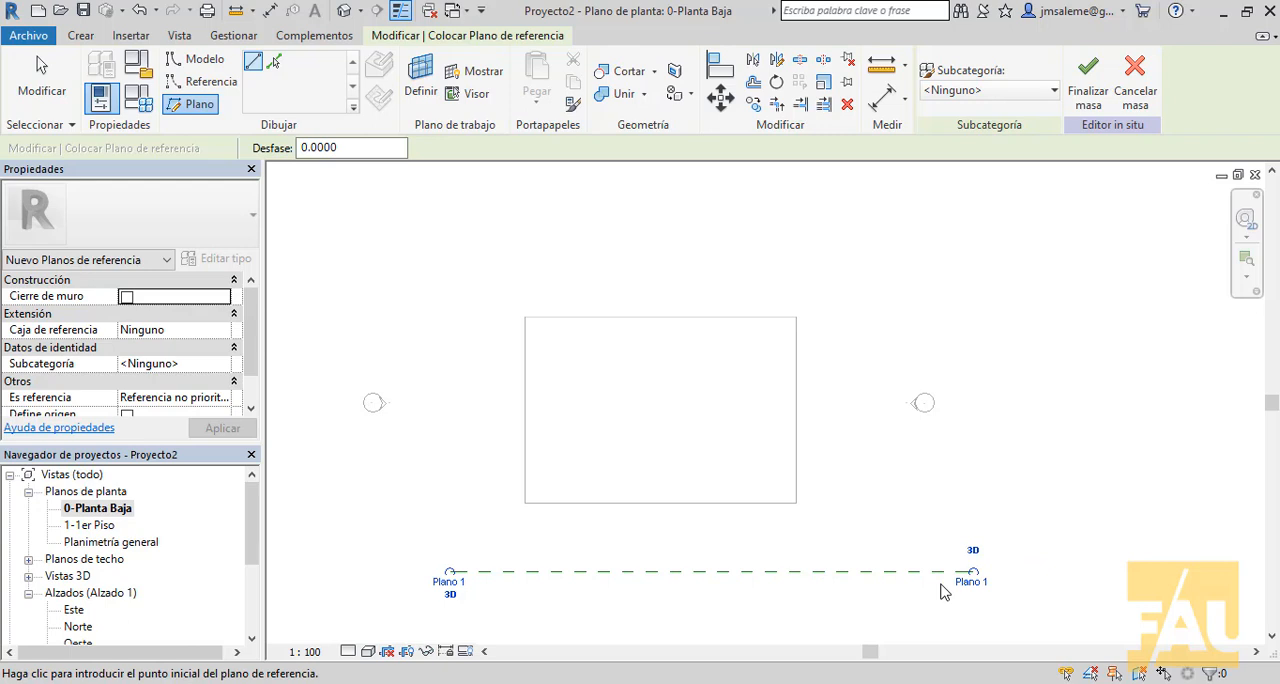
# - Set the work plane by name to the reference plane Plano 1
pyautogui.scroll(-2, 897, 288)
pyautogui.moveTo(927, 307); pyautogui.dragTo(875, 228, button='middle')
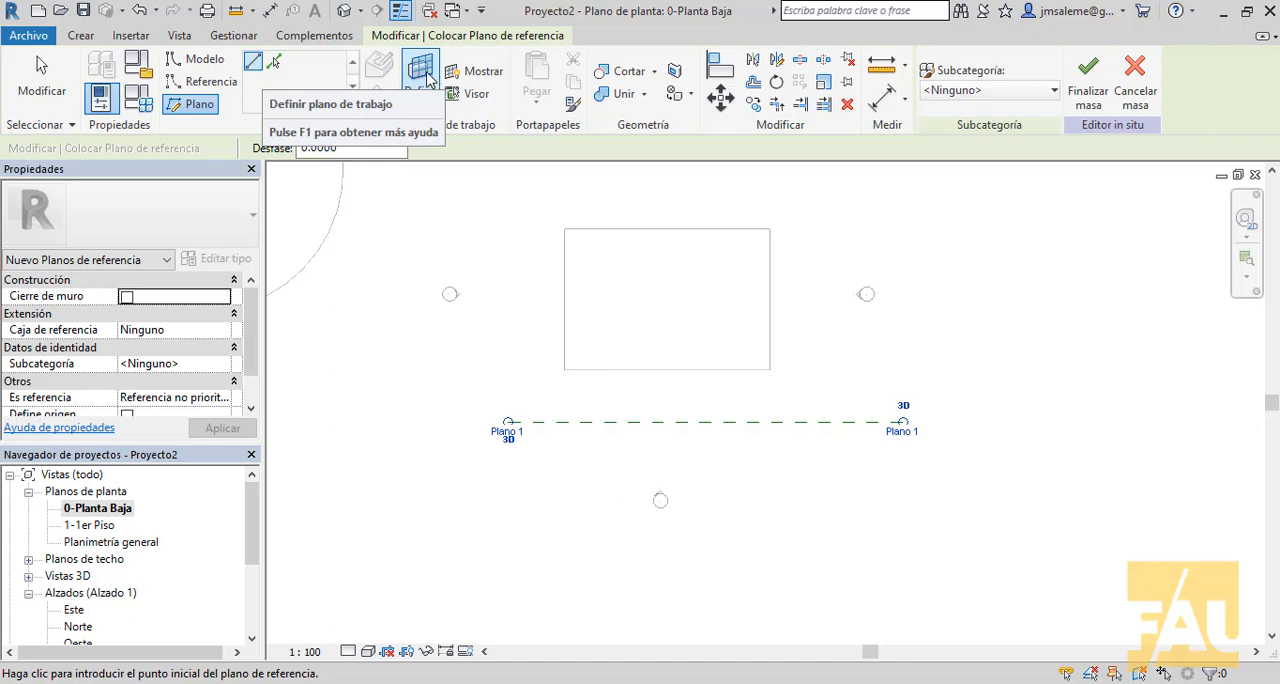
pyautogui.click(424, 72)
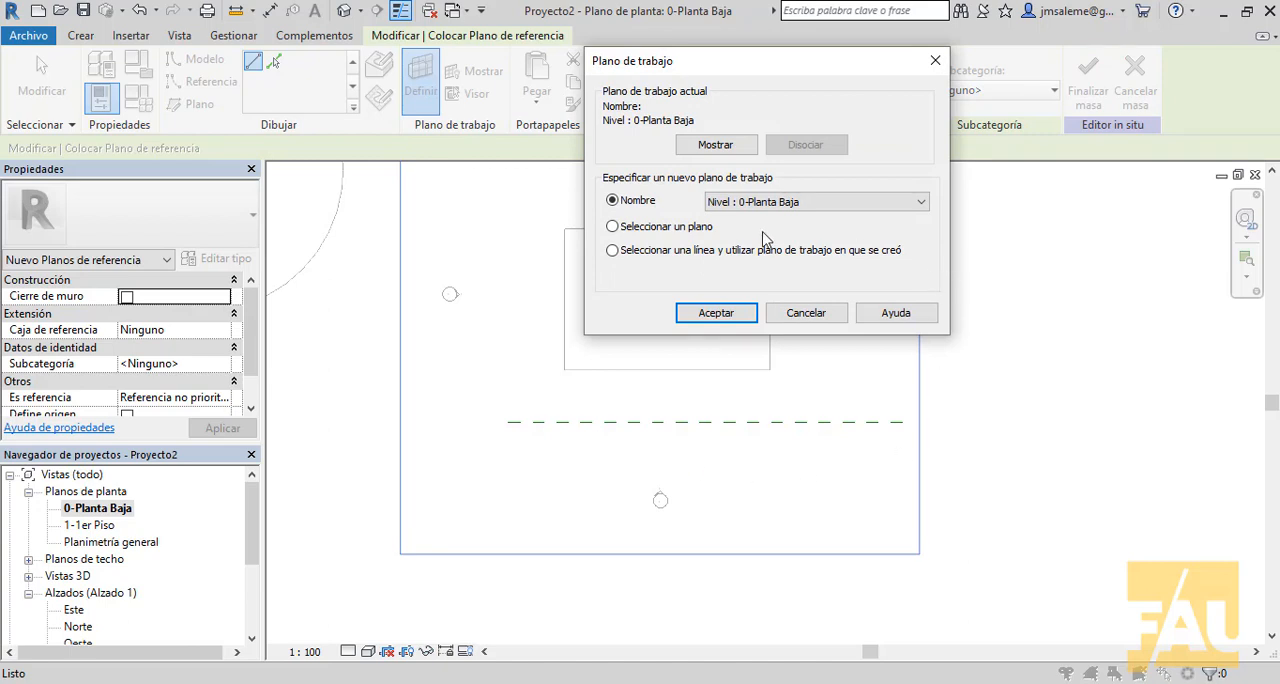
pyautogui.click(613, 227)
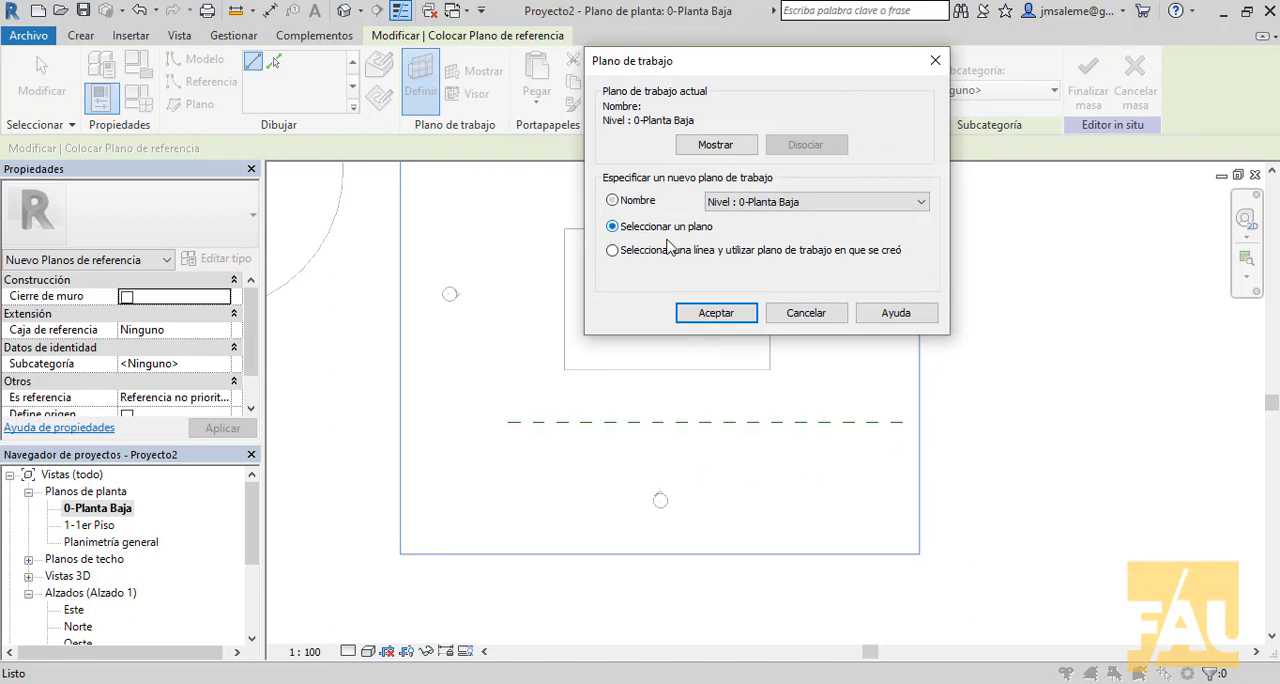
pyautogui.click(613, 201)
pyautogui.click(921, 202)
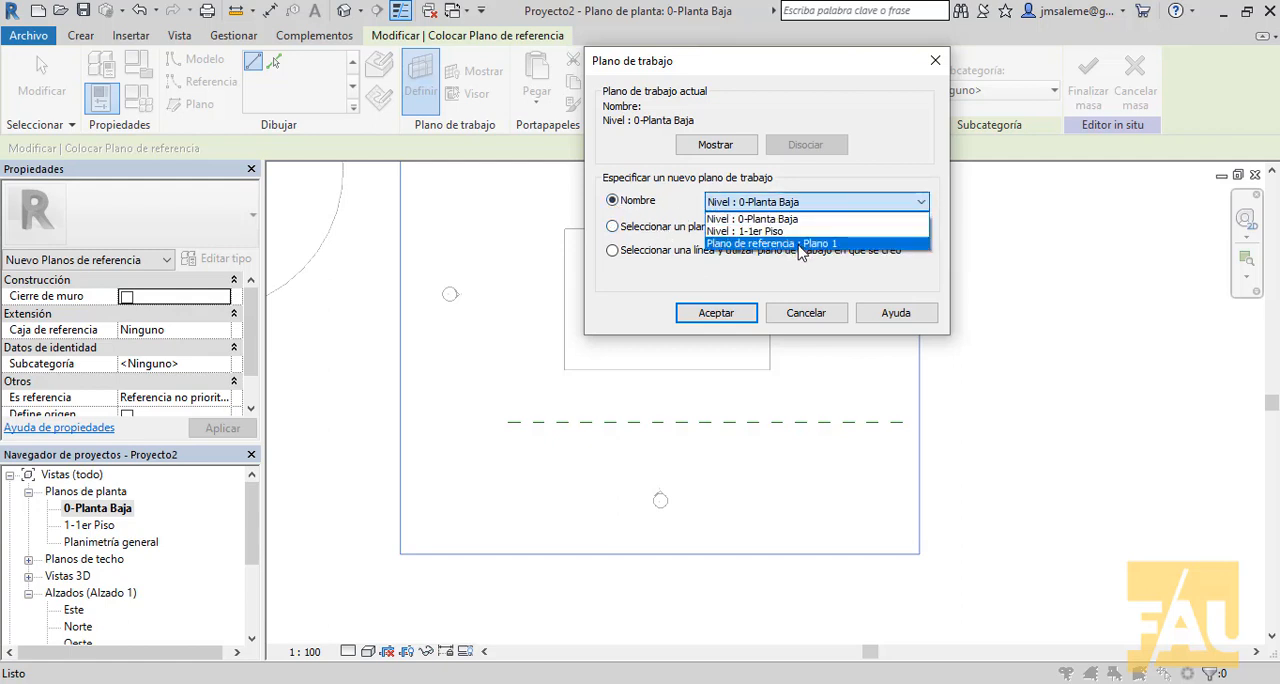
pyautogui.click(800, 244)
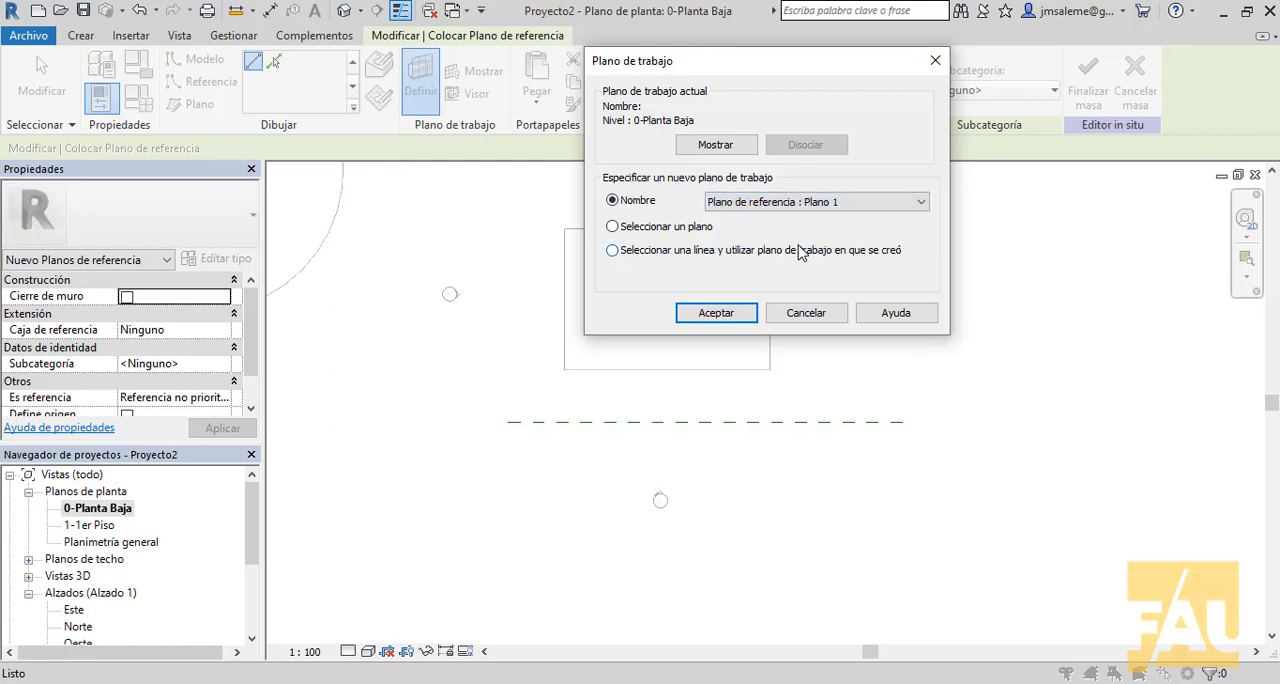
pyautogui.click(743, 316)
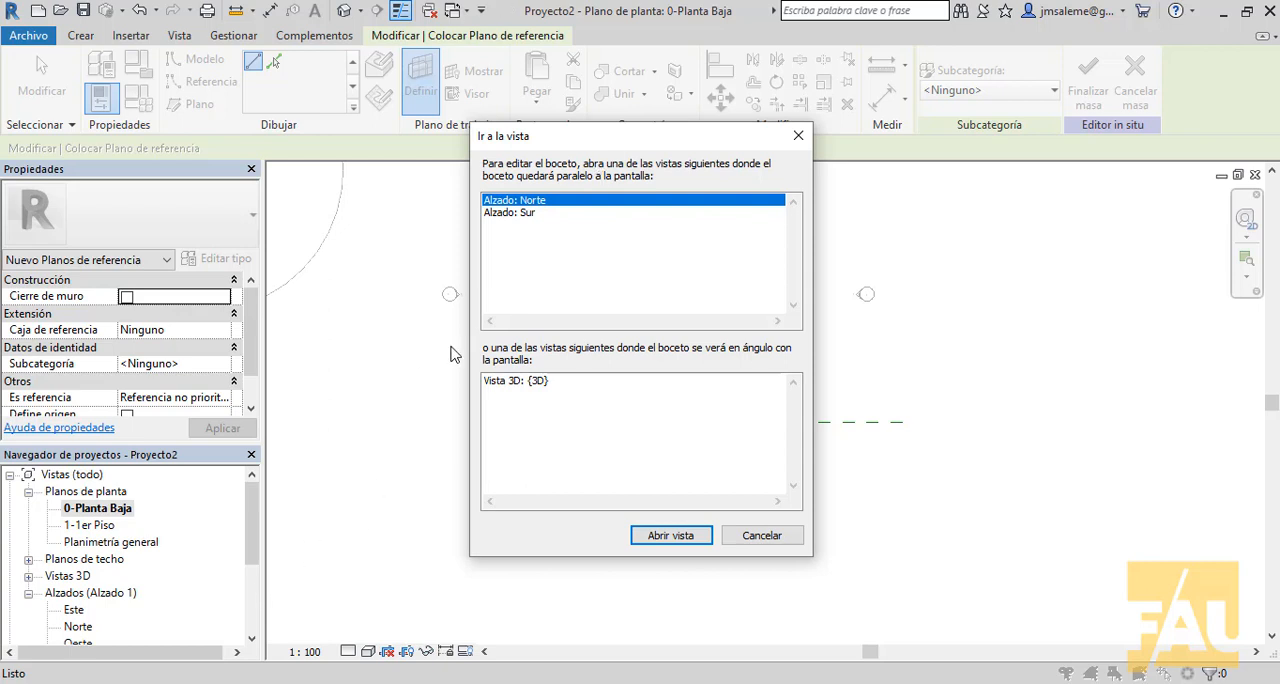
# - Open the Alzado: Sur elevation for sketching and show the active work plane
pyautogui.click(527, 213)
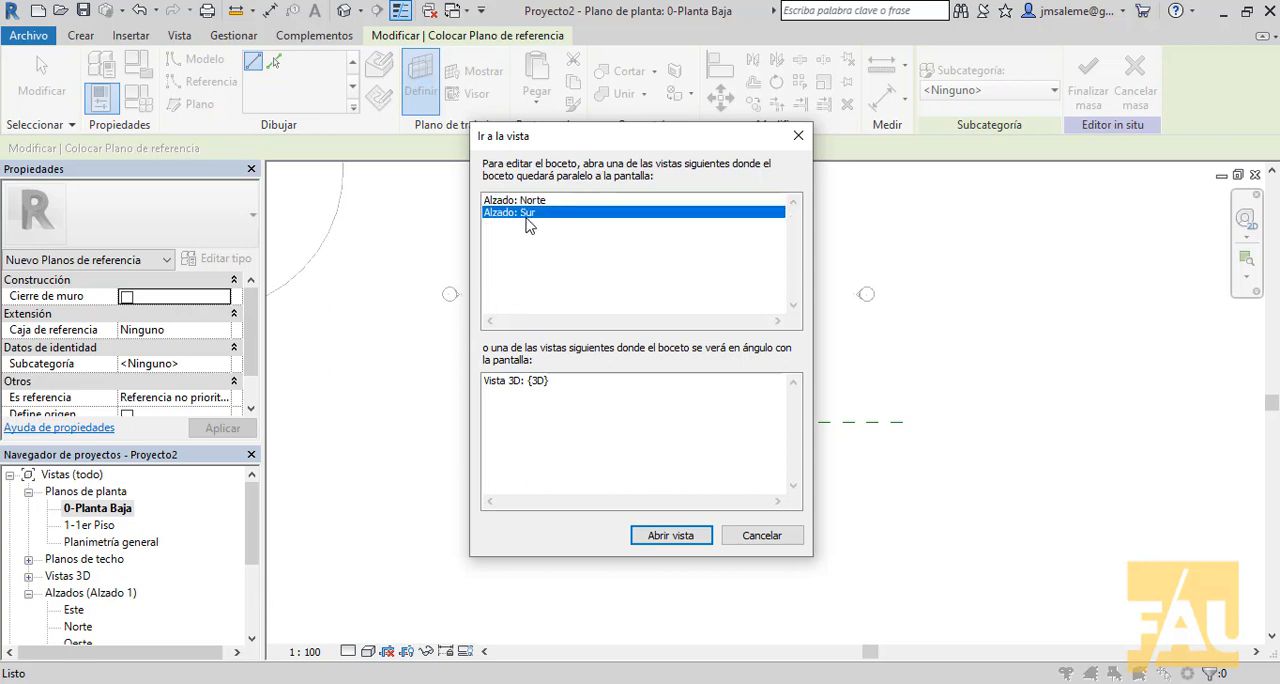
pyautogui.click(673, 537)
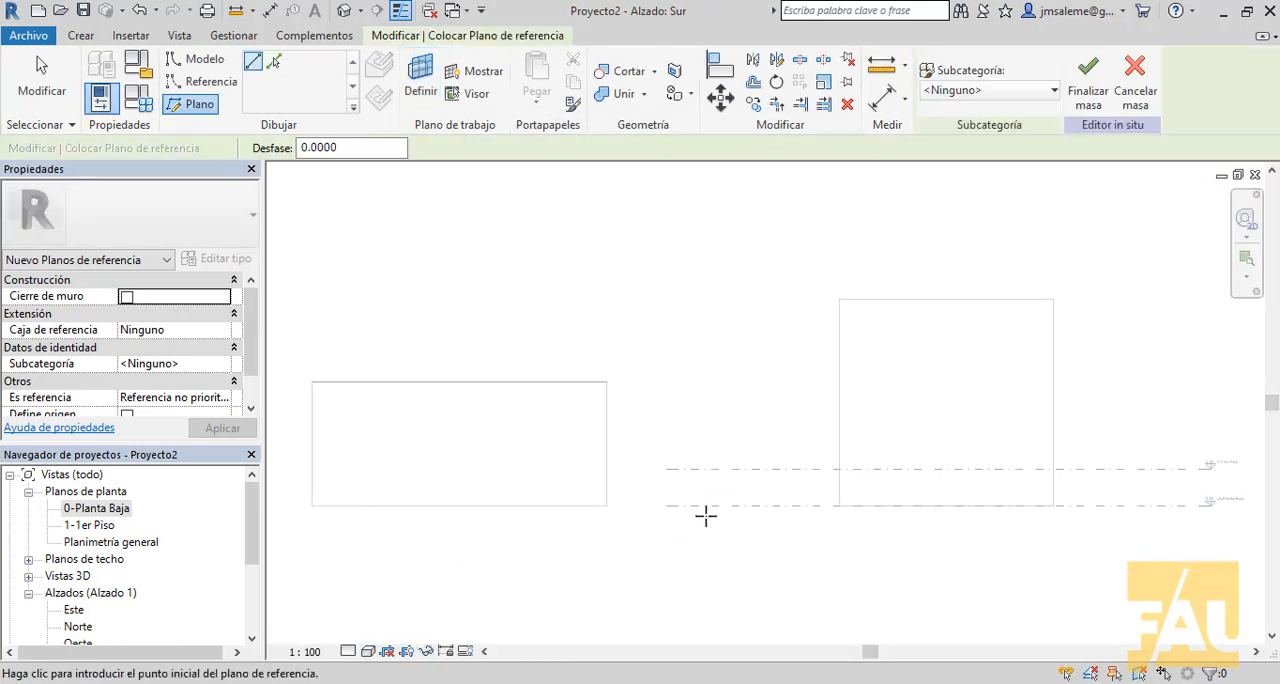
pyautogui.moveTo(789, 586); pyautogui.dragTo(726, 560, button='middle')
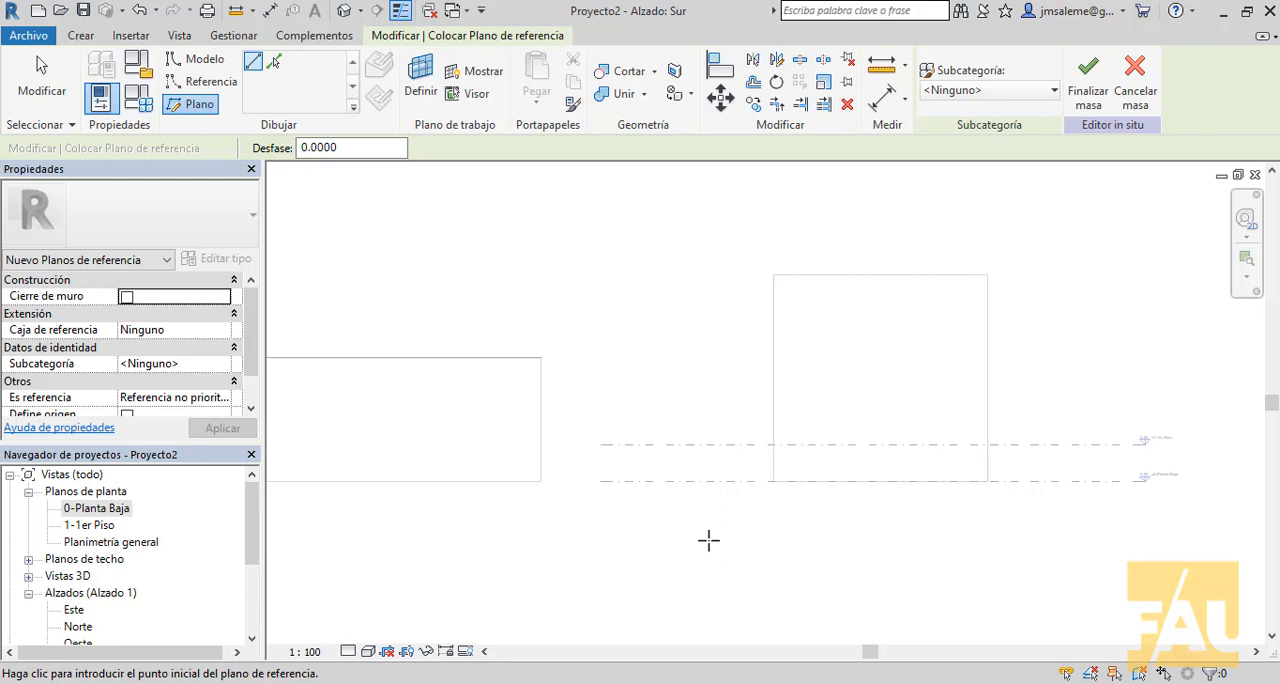
pyautogui.click(486, 78)
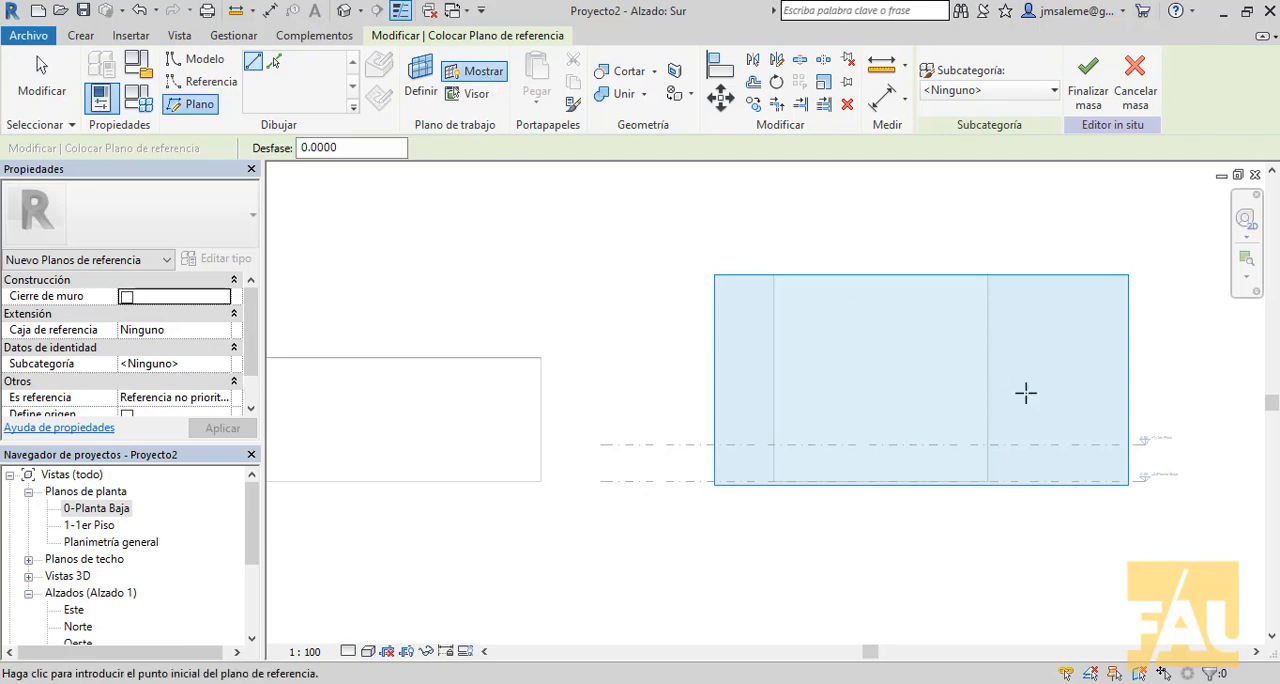
# - Draw chained model lines from level 0-Planta Baja, right of the box: a vertical side, a 45° shoulder about 1.22 m long, and a vertical neck
pyautogui.moveTo(1052, 355); pyautogui.dragTo(814, 331, button='middle')
pyautogui.scroll(2, 677, 334)
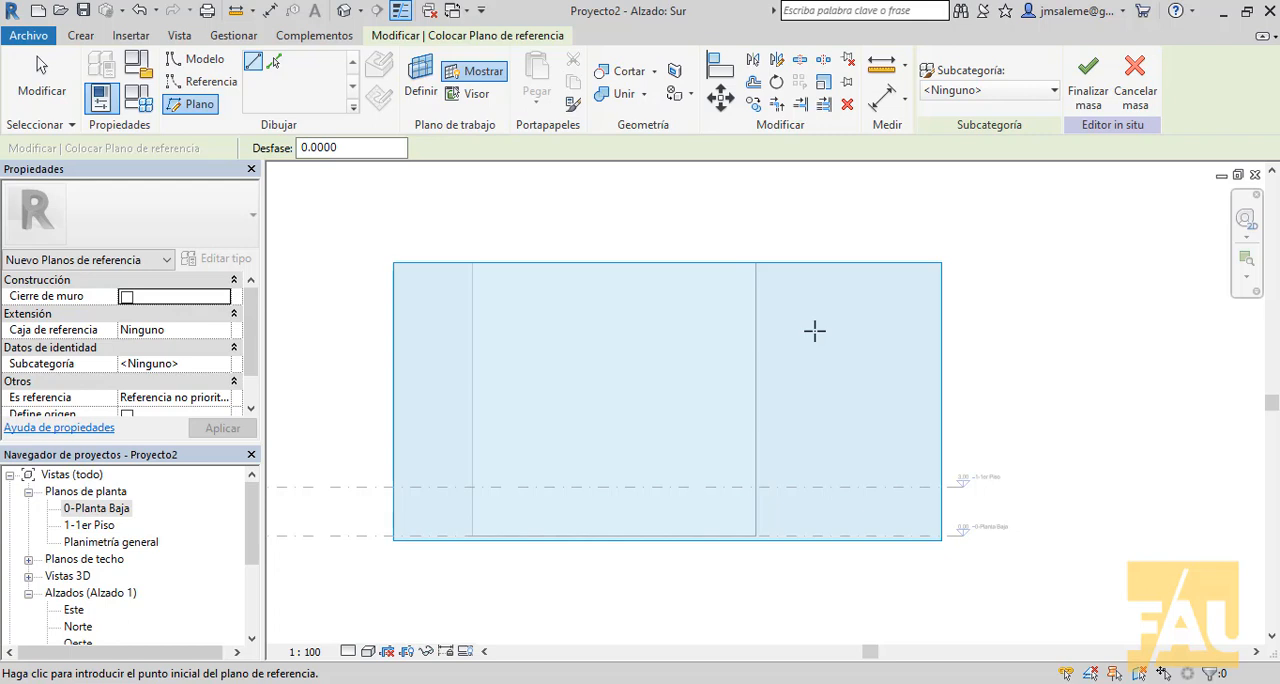
pyautogui.click(197, 59)
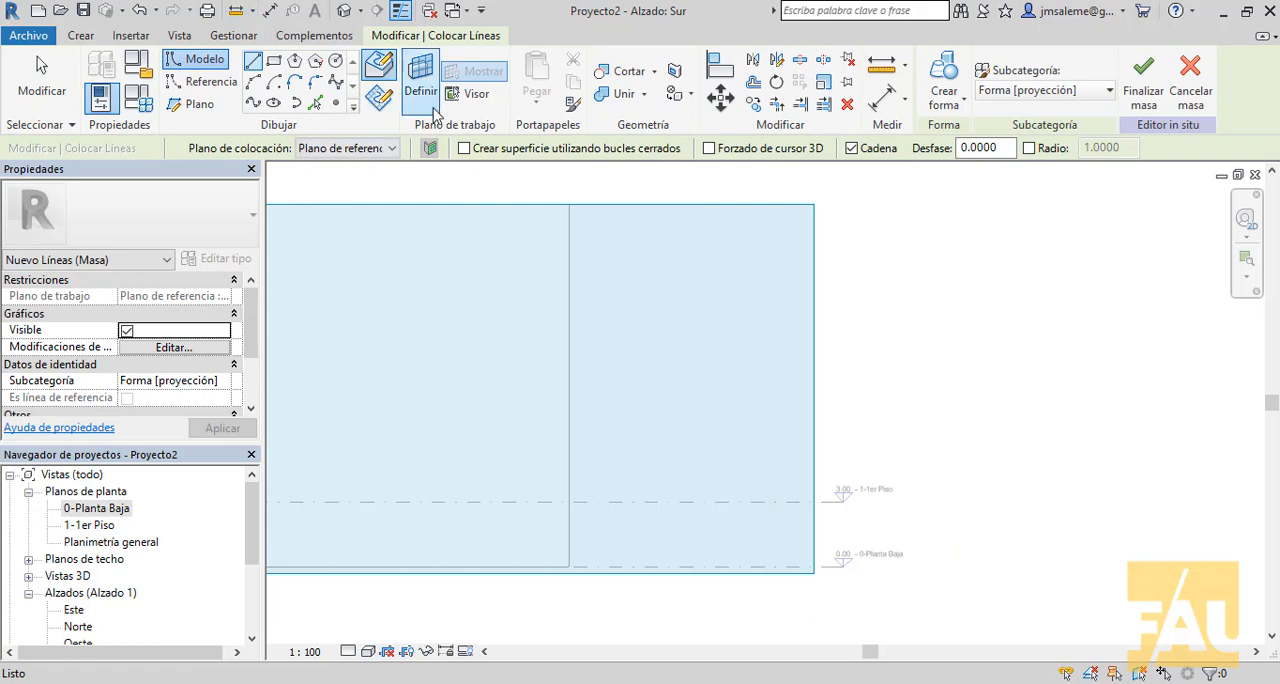
pyautogui.click(649, 567)
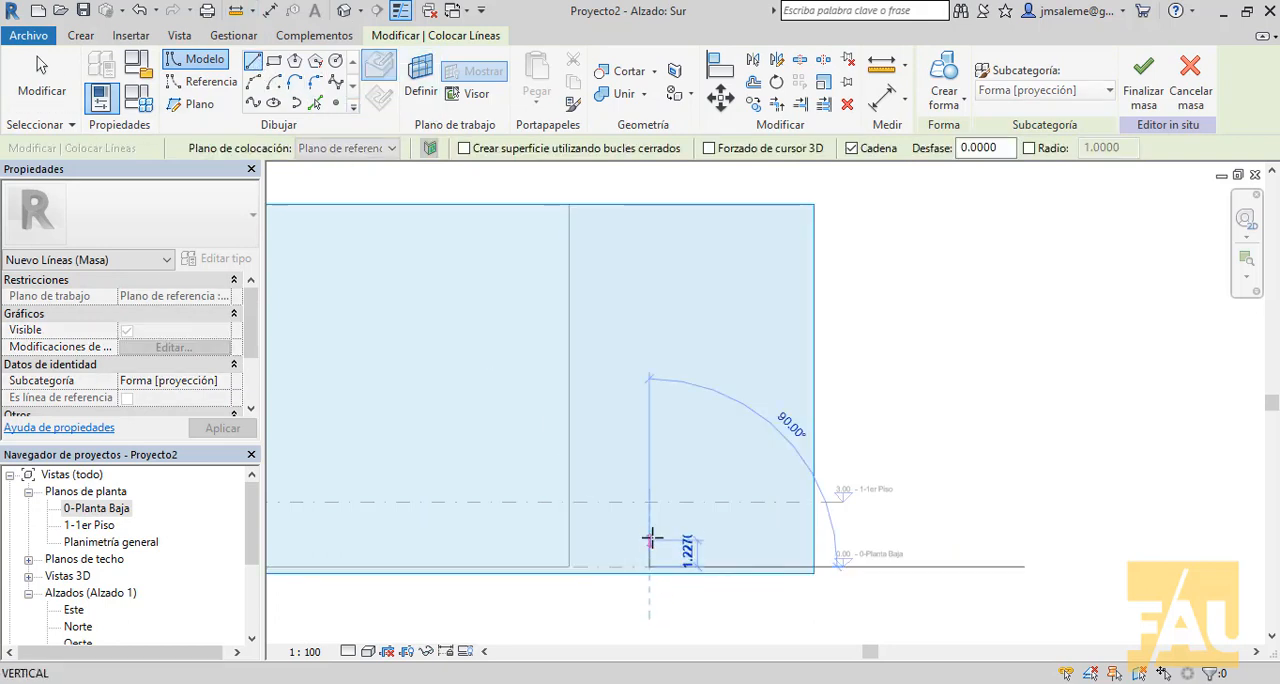
pyautogui.click(650, 513)
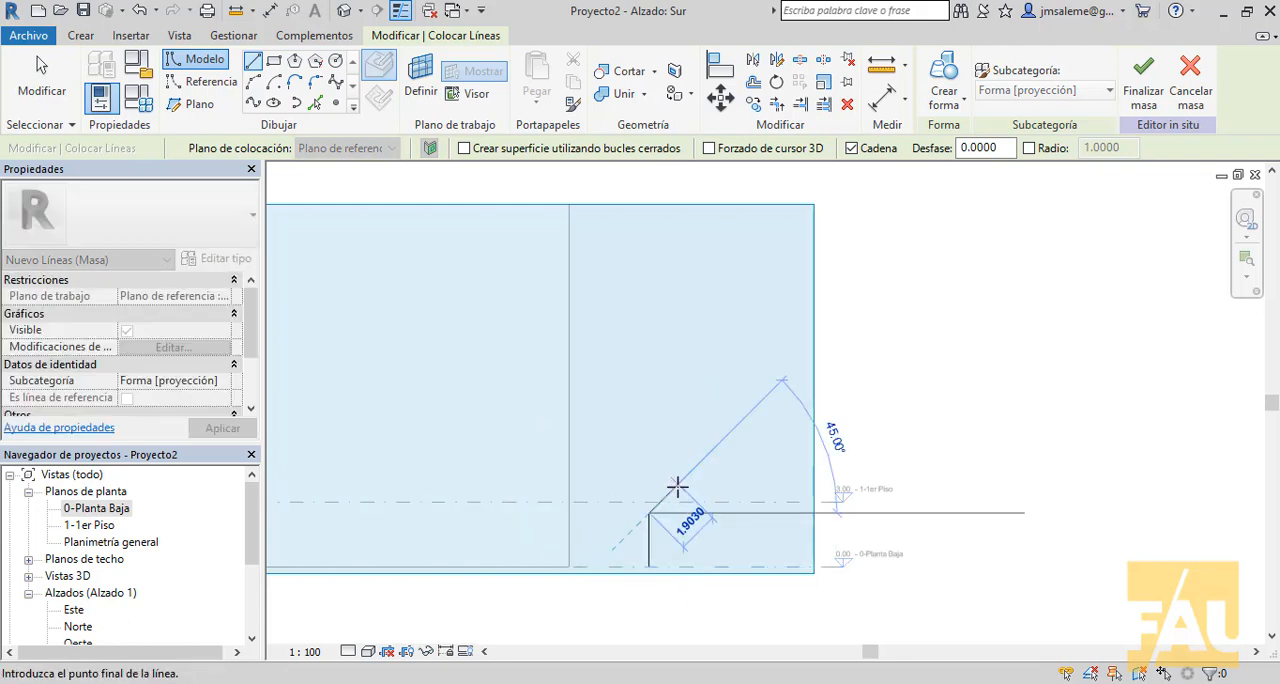
pyautogui.scroll(2, 670, 492)
pyautogui.click(658, 500)
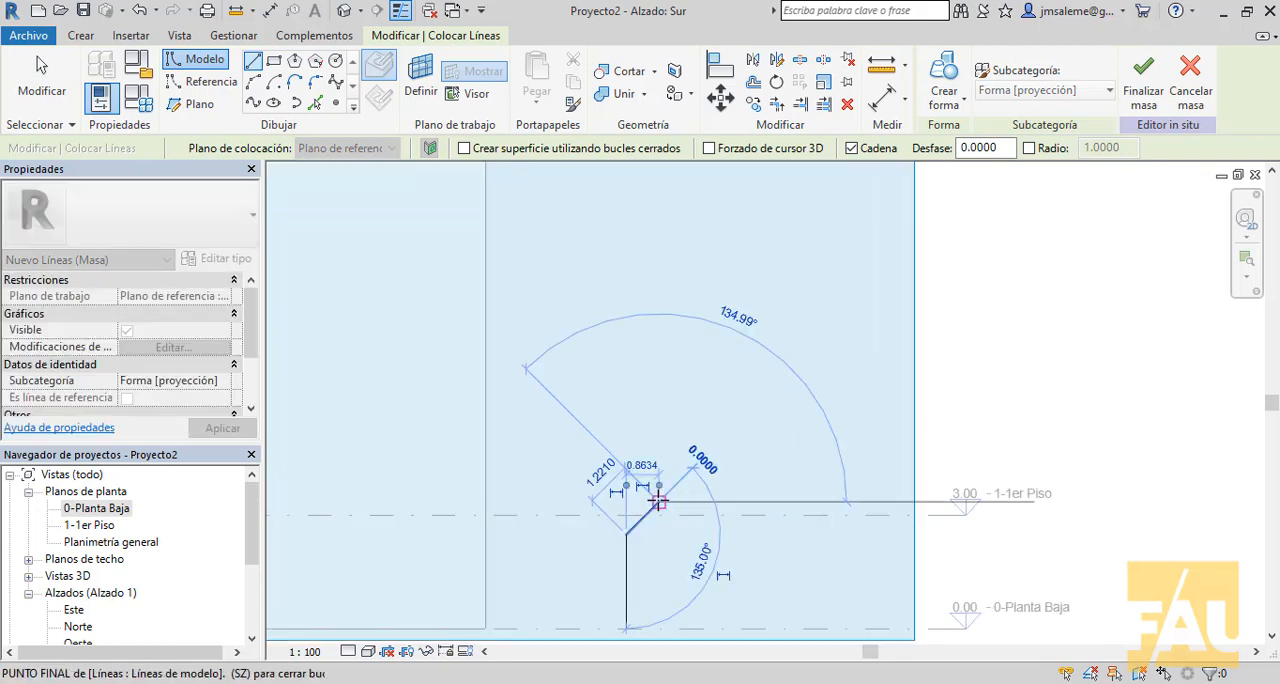
pyautogui.click(660, 445)
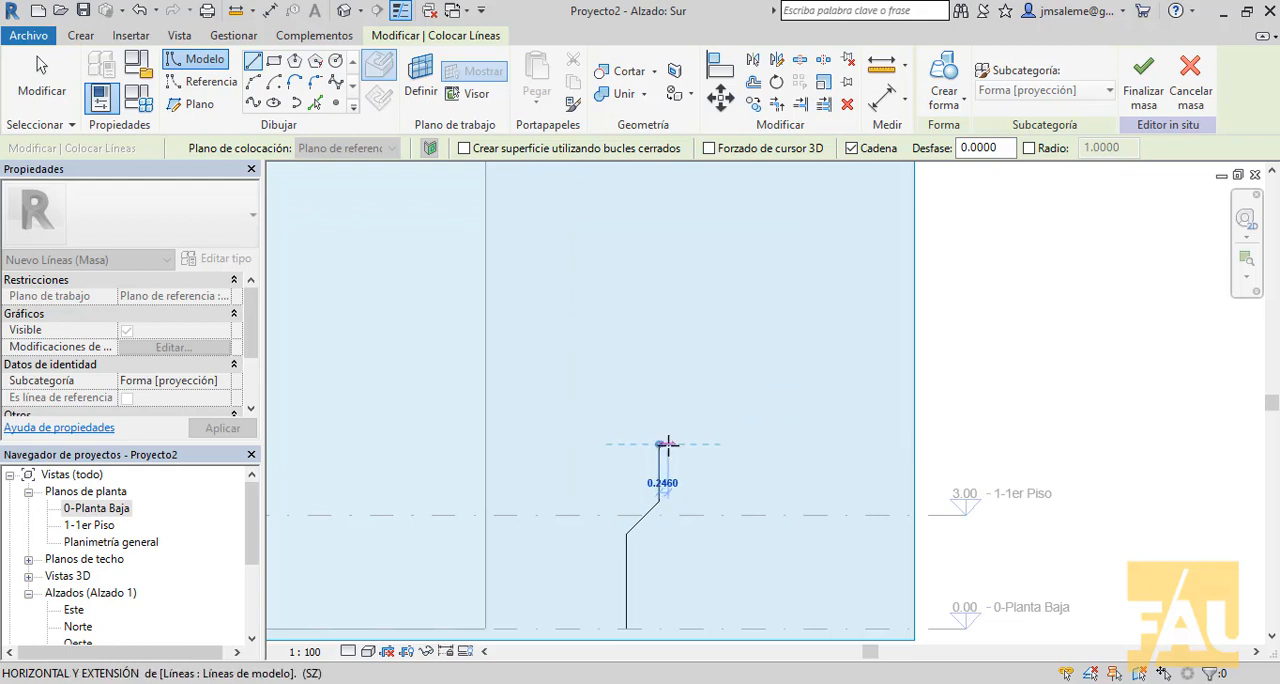
# - Close the half-bottle profile with a short neck top about 0.25 m wide, a straight vertical edge about 4.87 m high, and a base line
pyautogui.click(668, 444)
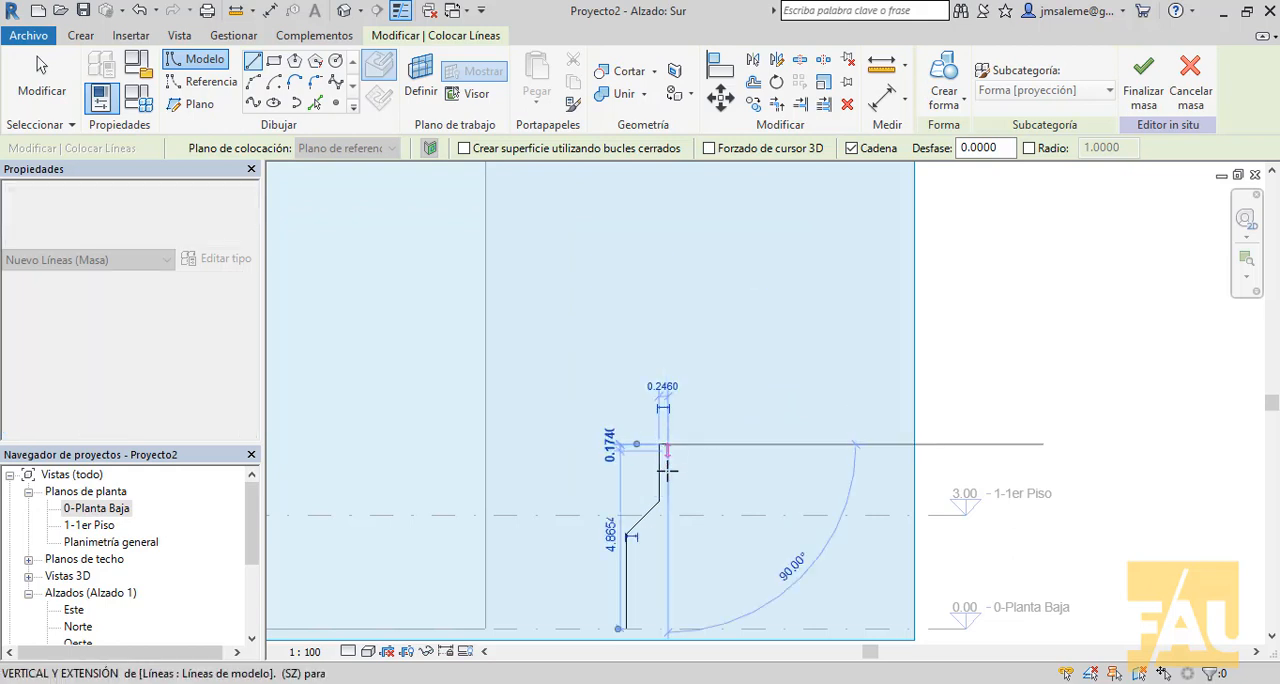
pyautogui.click(668, 628)
pyautogui.click(626, 628)
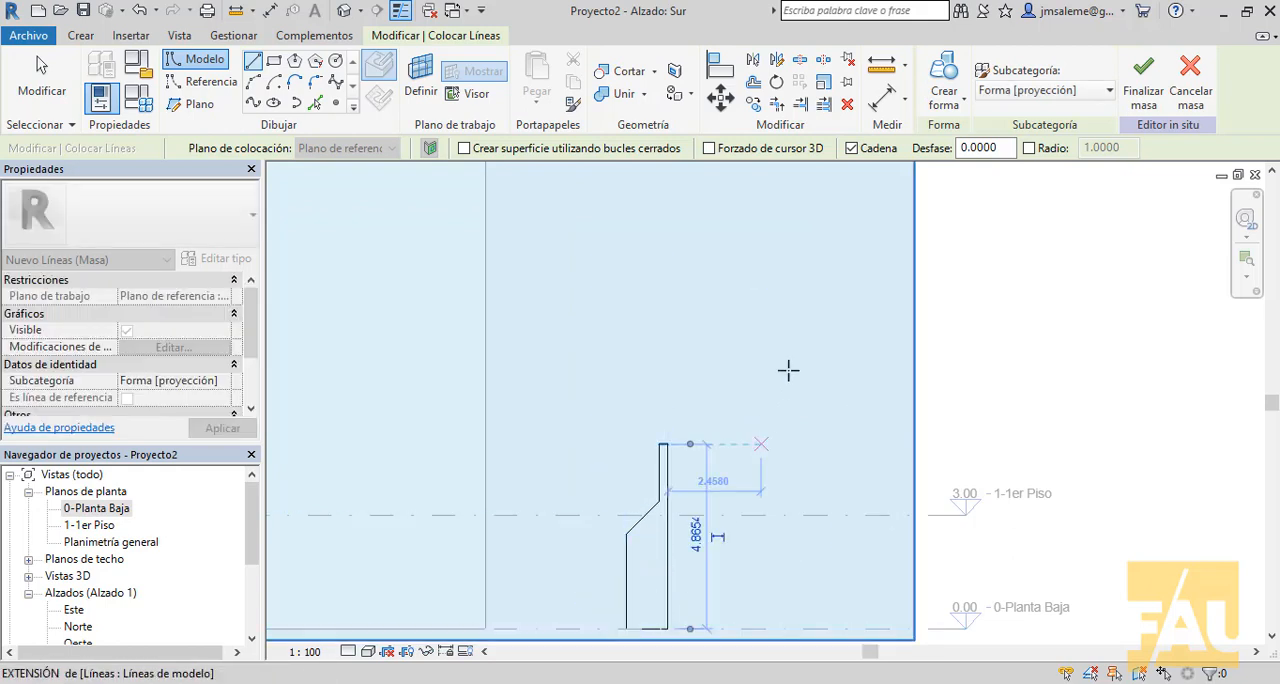
pyautogui.rightClick(785, 288)
pyautogui.click(812, 300)
# - Fillet the corner between the profile's outer vertical side and the sloped shoulder with a radius of about 1.62 m
pyautogui.scroll(2, 692, 473)
pyautogui.moveTo(692, 473); pyautogui.dragTo(747, 345, button='middle')
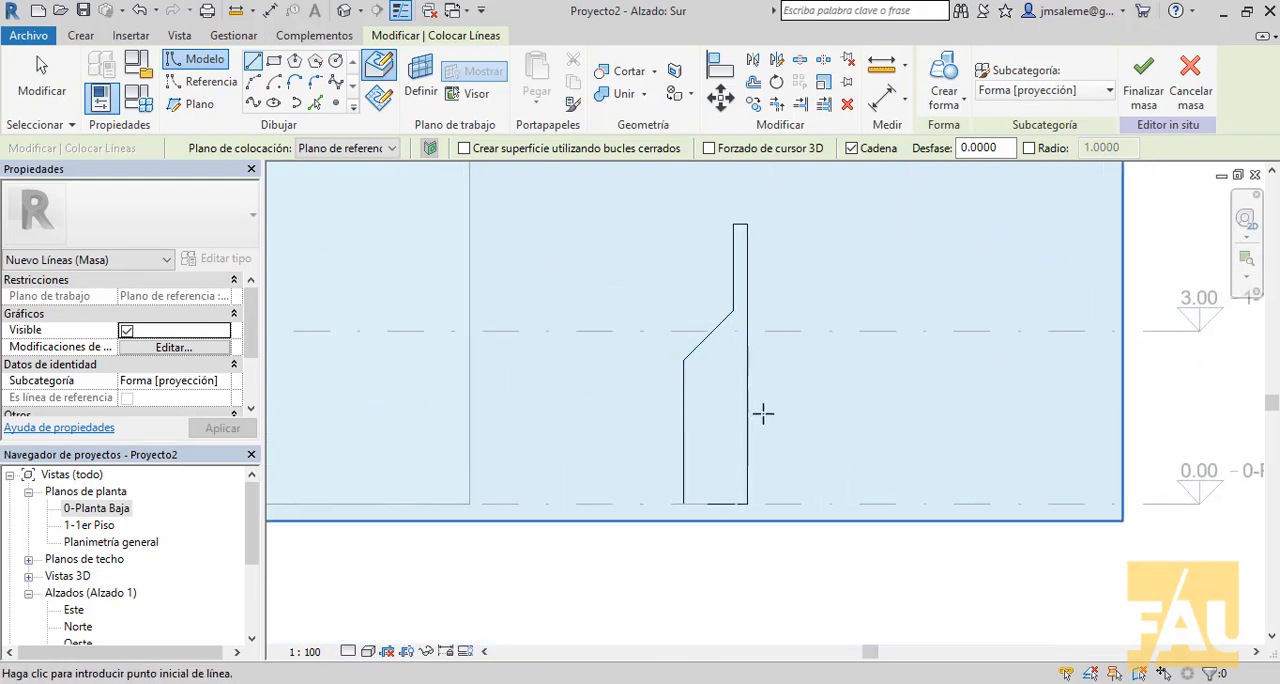
pyautogui.click(318, 85)
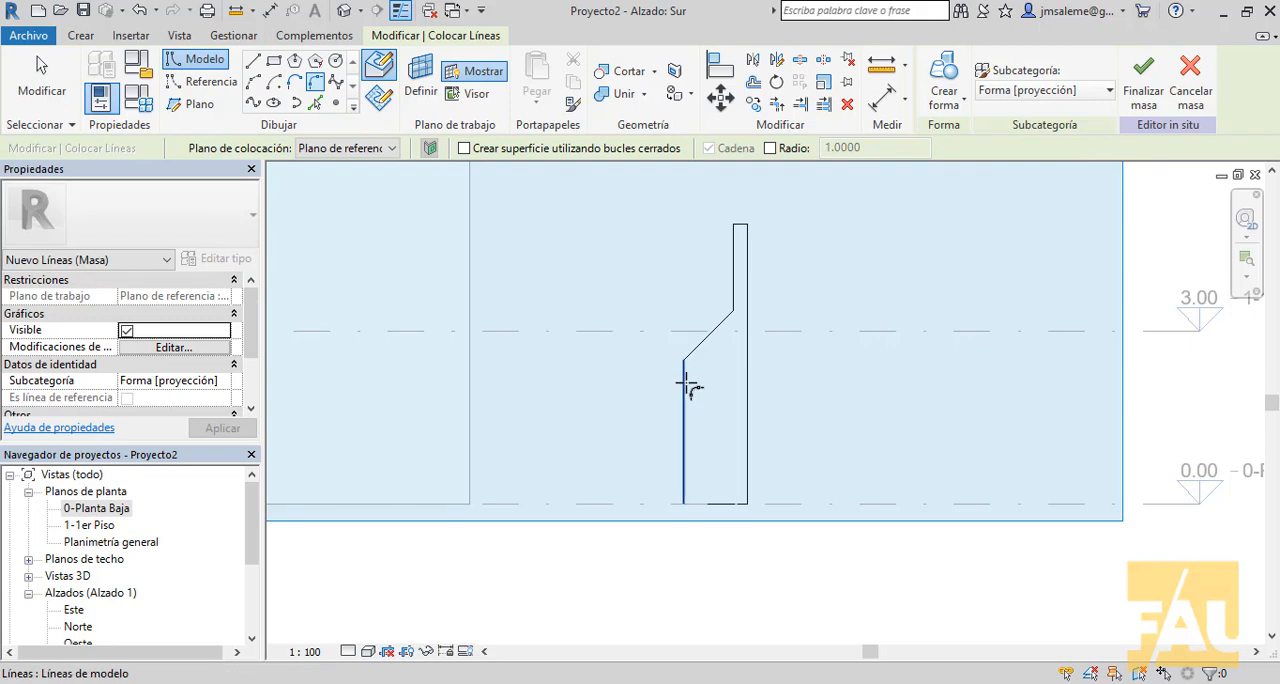
pyautogui.click(693, 358)
pyautogui.click(686, 368)
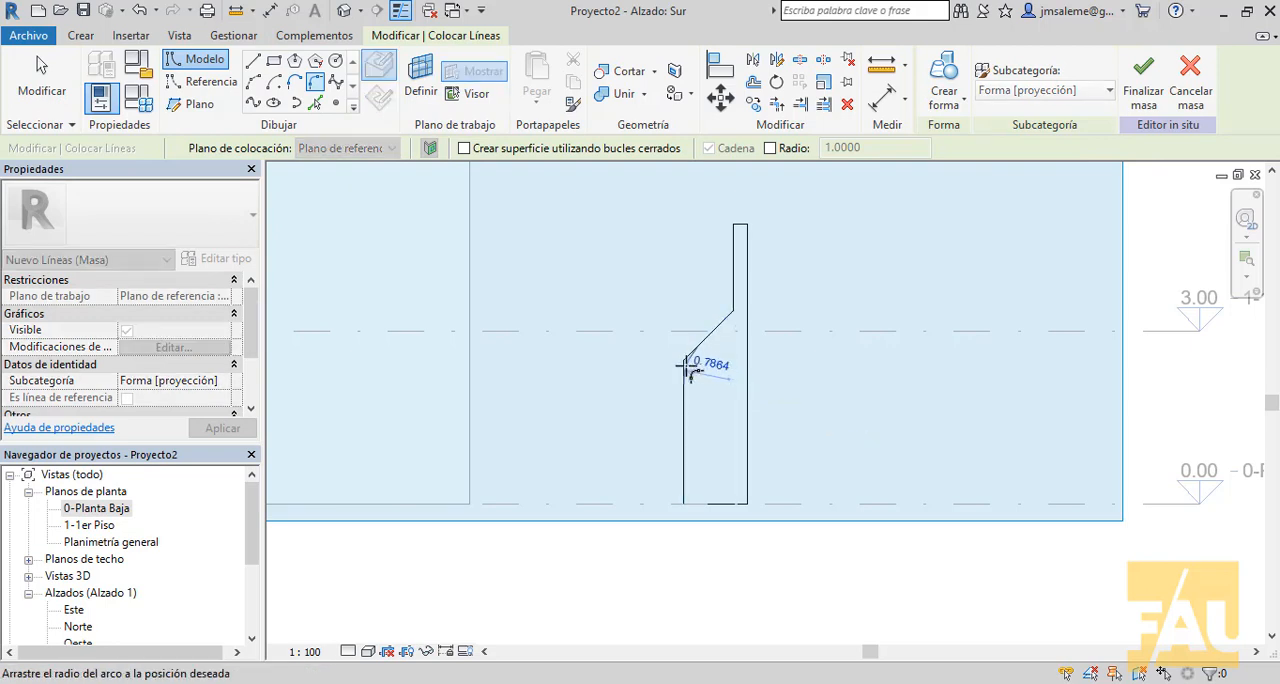
pyautogui.click(694, 368)
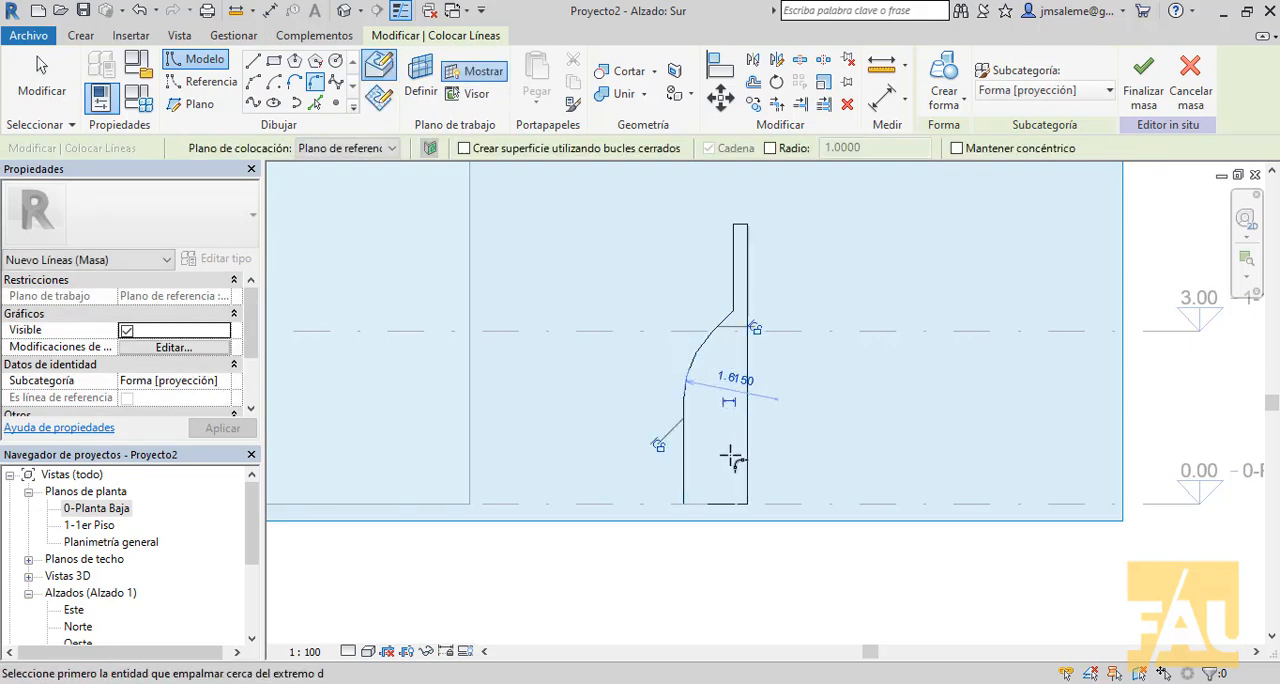
# - Fillet the outer base corner of the profile with a radius of about 0.20 m
pyautogui.click(690, 490)
pyautogui.click(694, 503)
pyautogui.scroll(2, 694, 505)
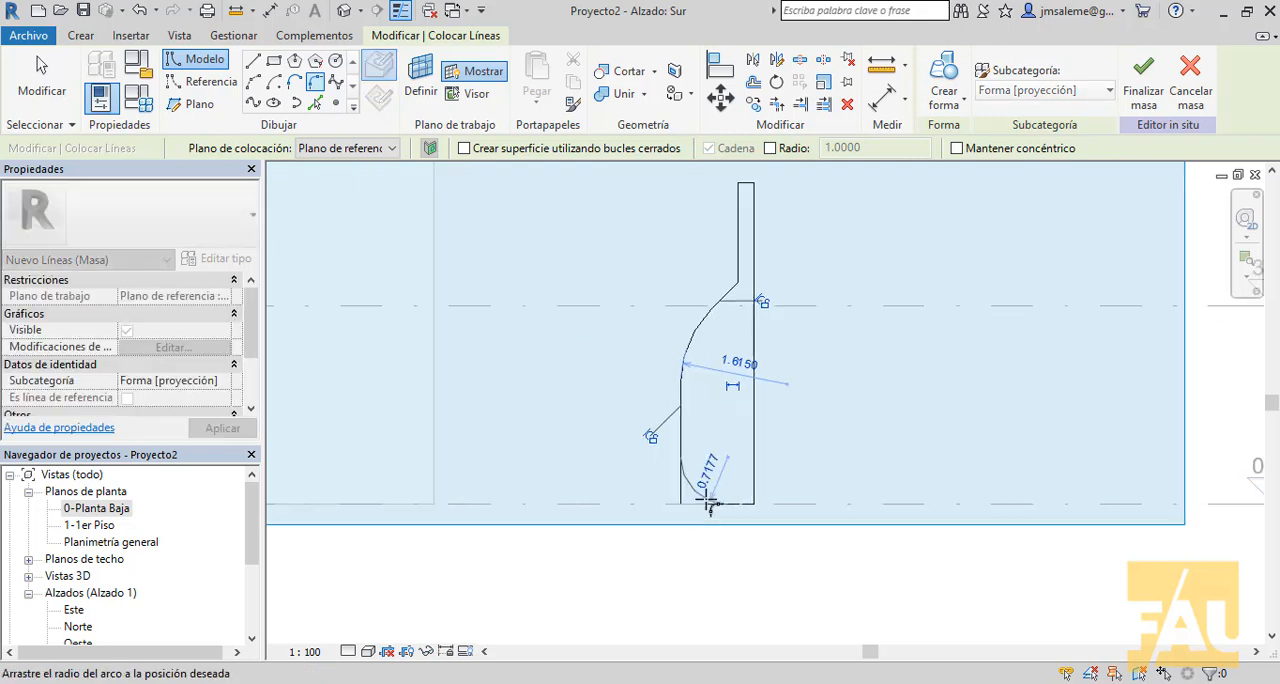
pyautogui.scroll(2, 681, 505)
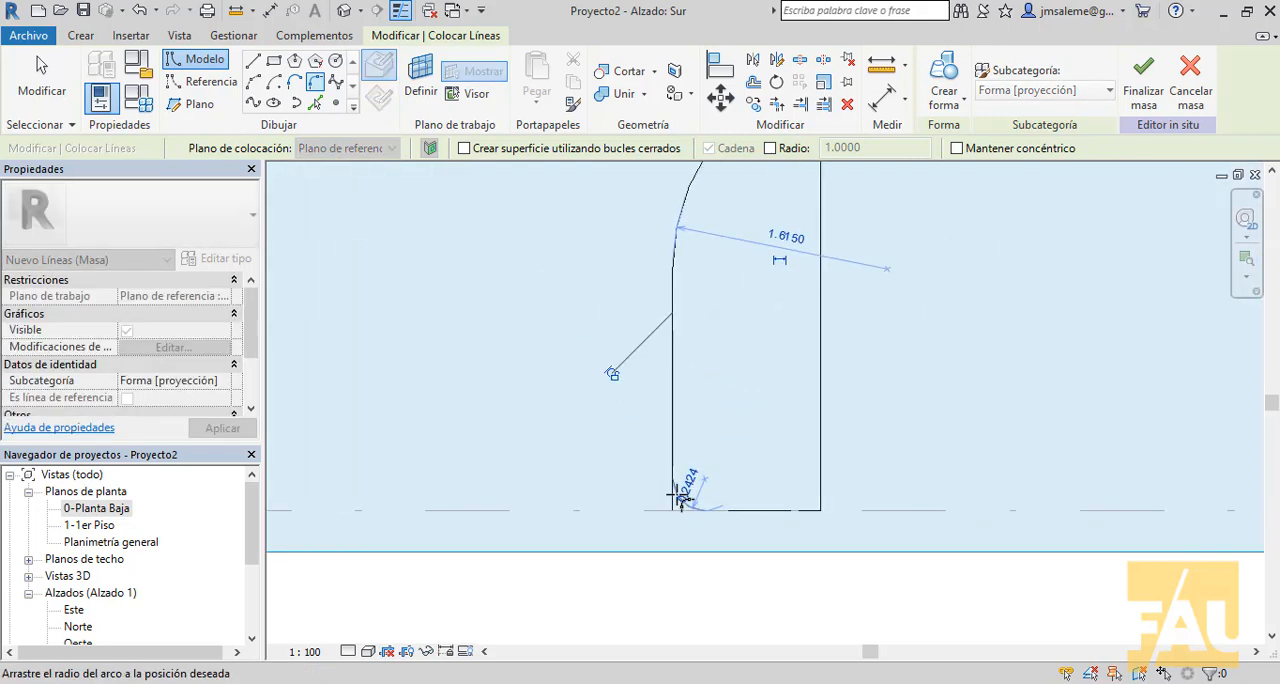
pyautogui.click(677, 497)
pyautogui.scroll(-2, 721, 408)
# - Fillet the corner between the sloped shoulder and the neck with a radius of about 1.13 m
pyautogui.moveTo(738, 372); pyautogui.dragTo(722, 514, button='middle')
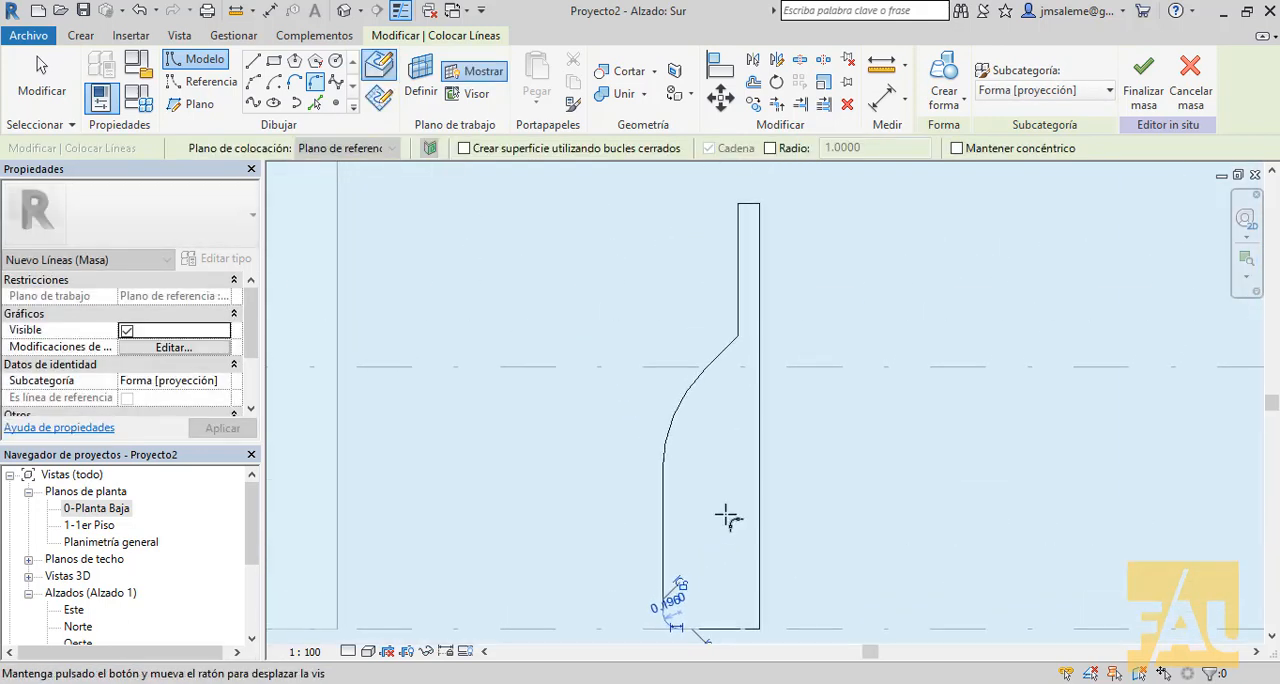
pyautogui.click(733, 355)
pyautogui.click(737, 332)
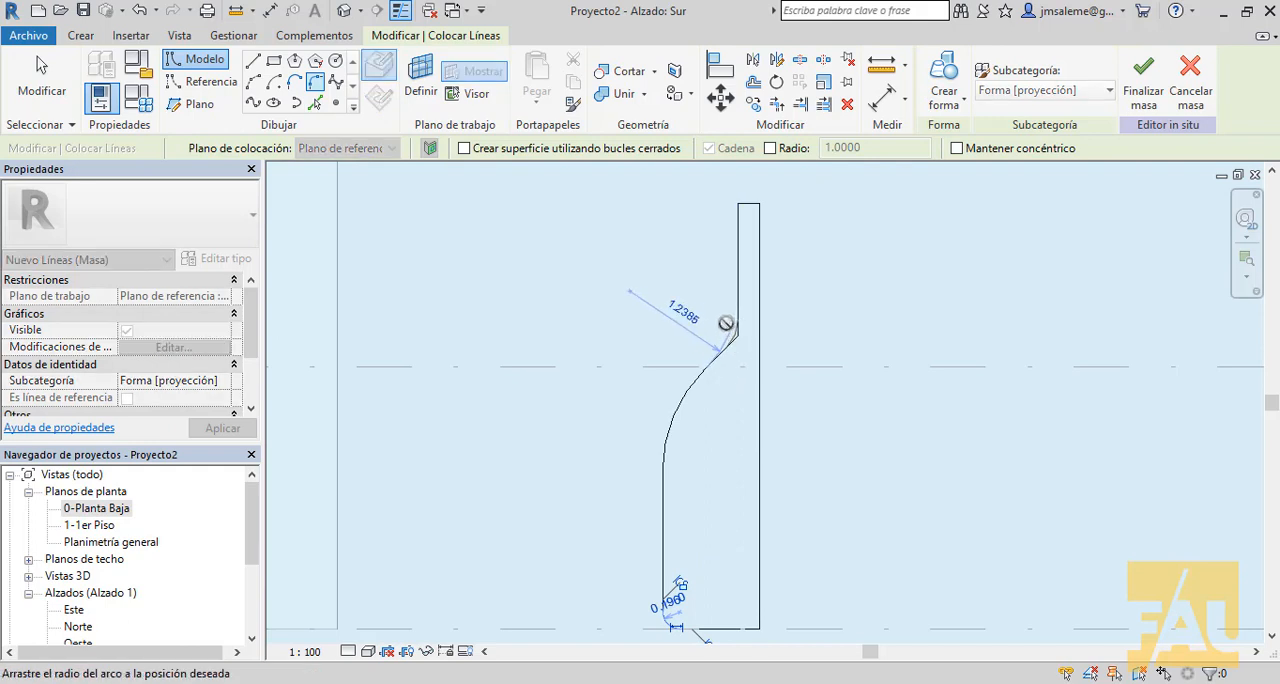
pyautogui.scroll(2, 733, 318)
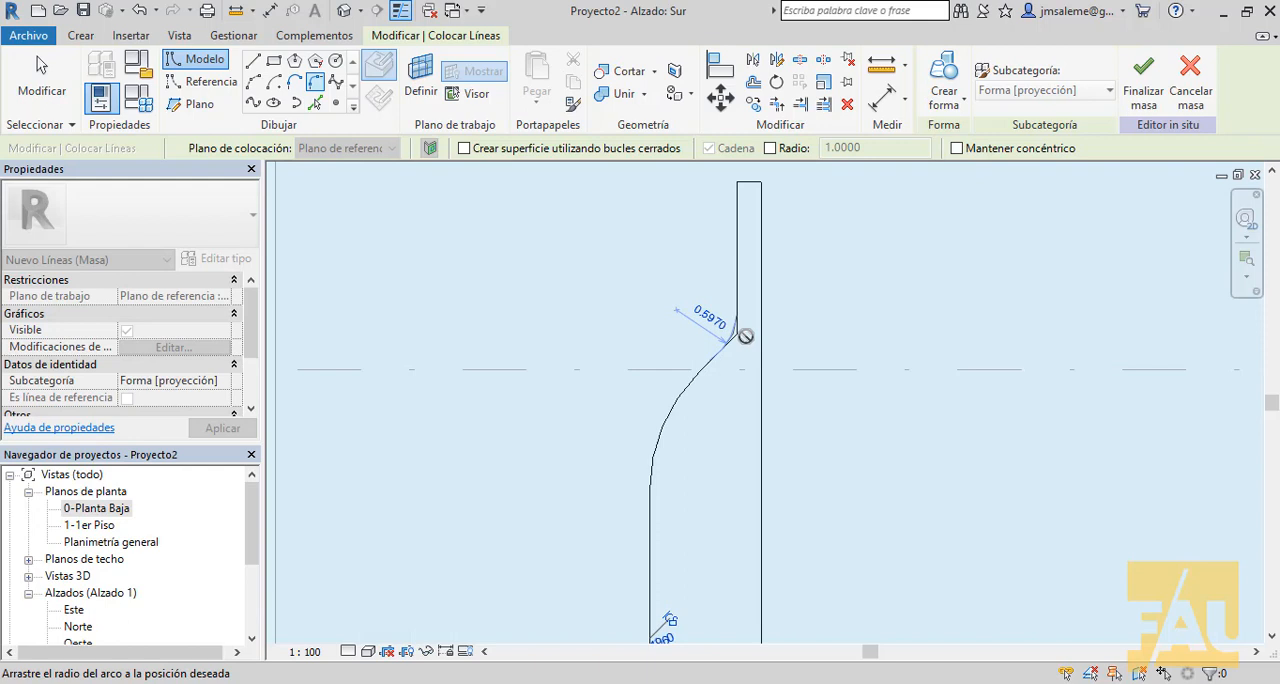
pyautogui.click(726, 324)
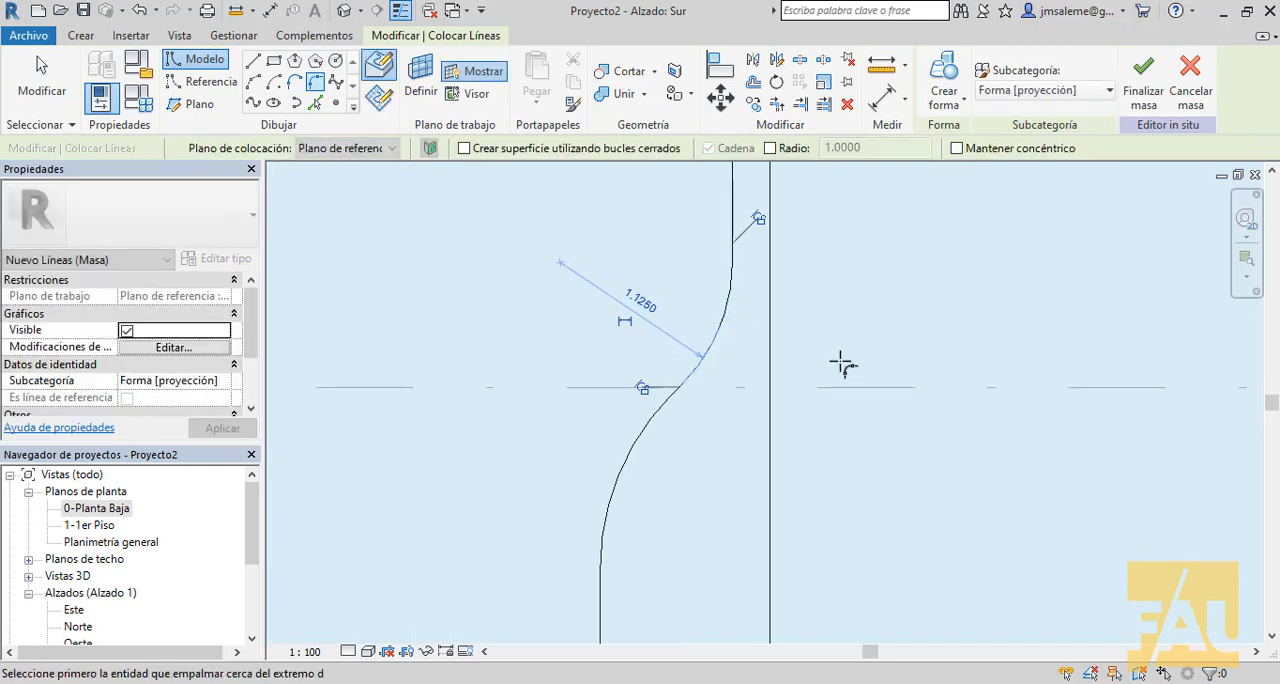
# - Draw a vertical axis line along the profile's straight edge, extending past both its top and its base
pyautogui.scroll(-3, 845, 363)
pyautogui.moveTo(928, 410); pyautogui.dragTo(877, 391, button='middle')
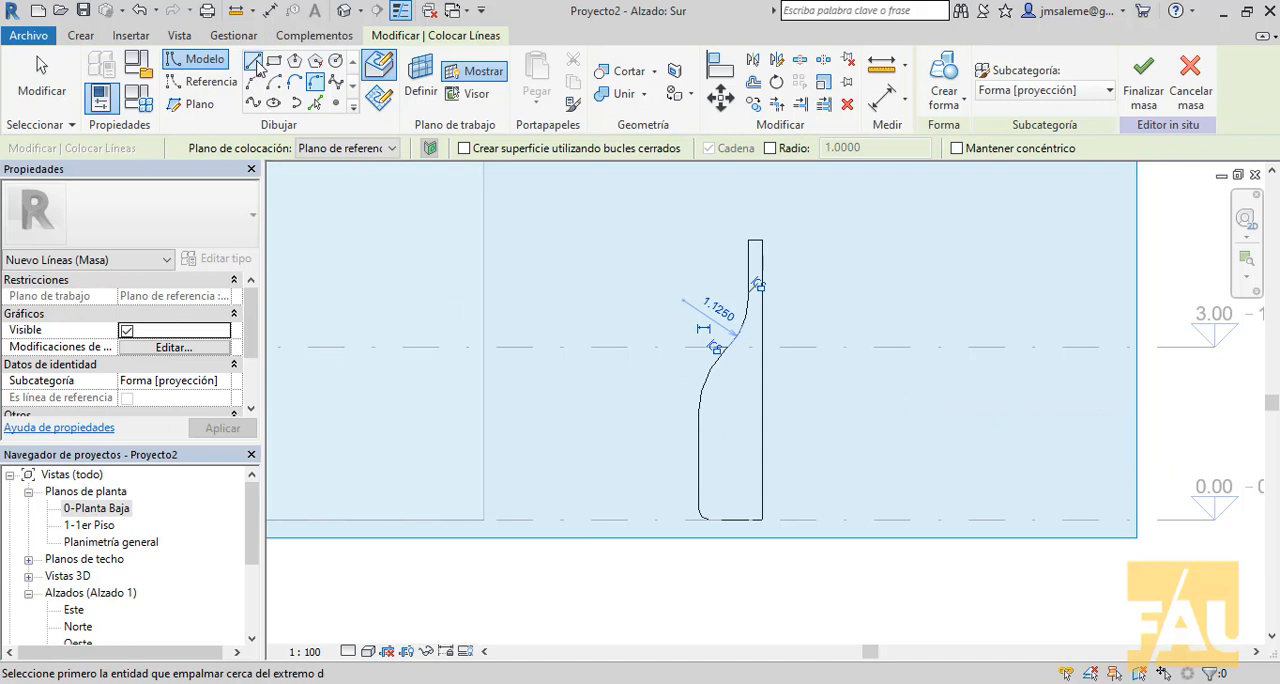
pyautogui.press('Escape')
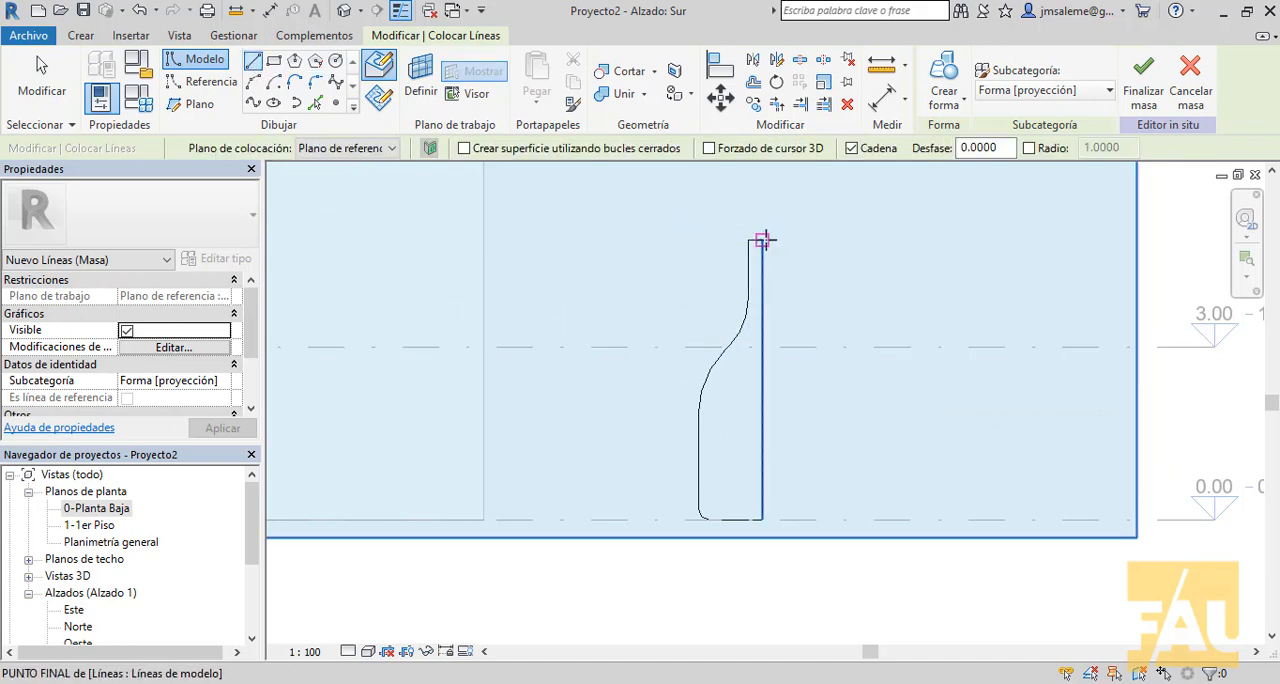
pyautogui.click(763, 189)
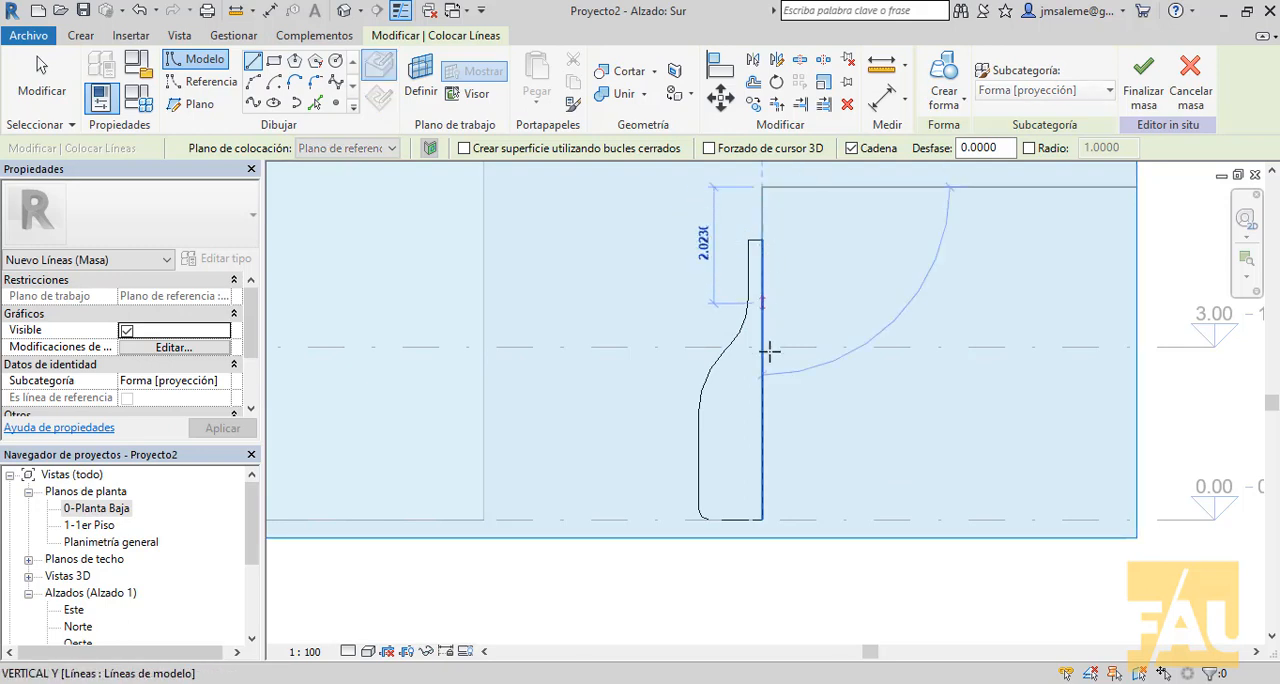
pyautogui.click(763, 599)
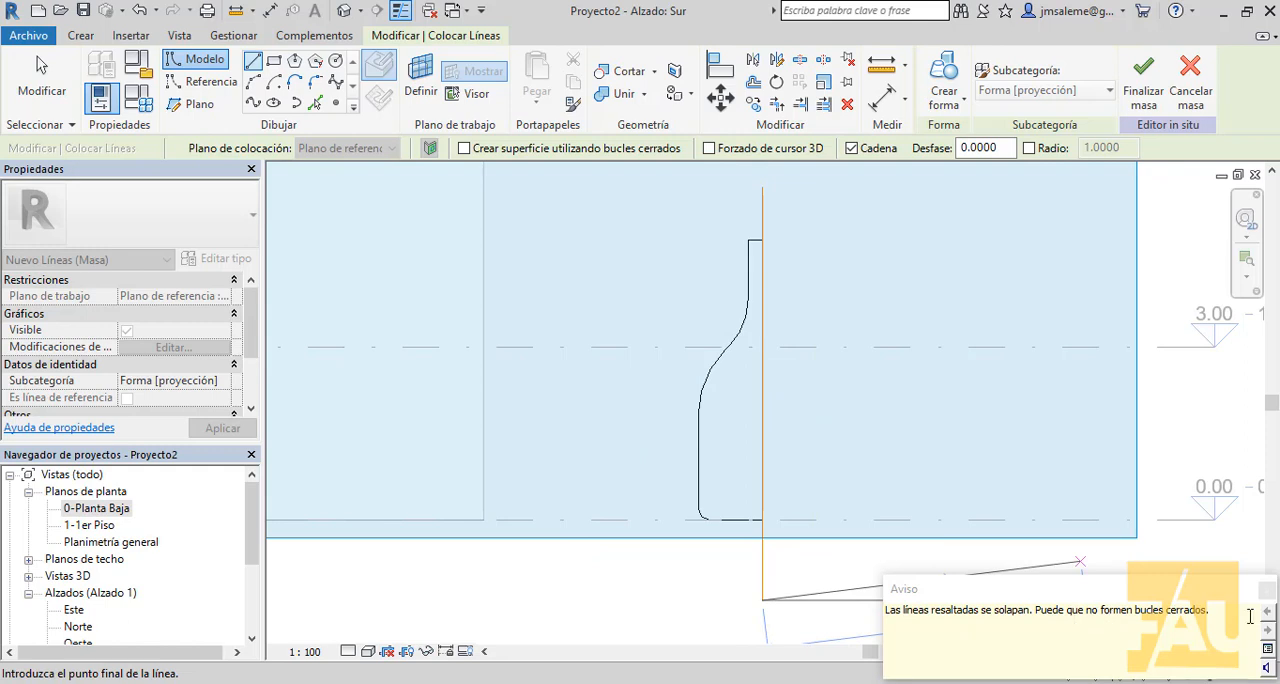
pyautogui.press('Escape')
pyautogui.moveTo(912, 377); pyautogui.dragTo(883, 429, button='middle')
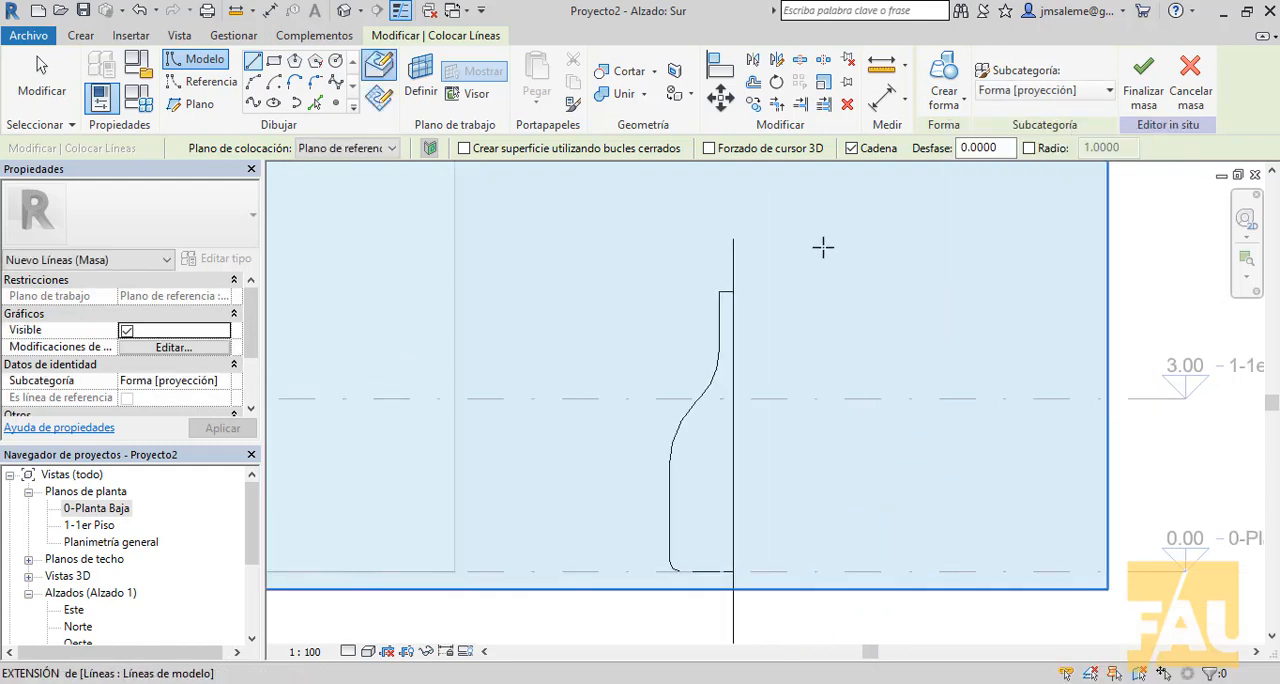
pyautogui.rightClick(813, 204)
pyautogui.click(826, 211)
# - Select the whole profile together with the axis line and create a revolved solid form from them
pyautogui.moveTo(819, 205); pyautogui.dragTo(626, 641)
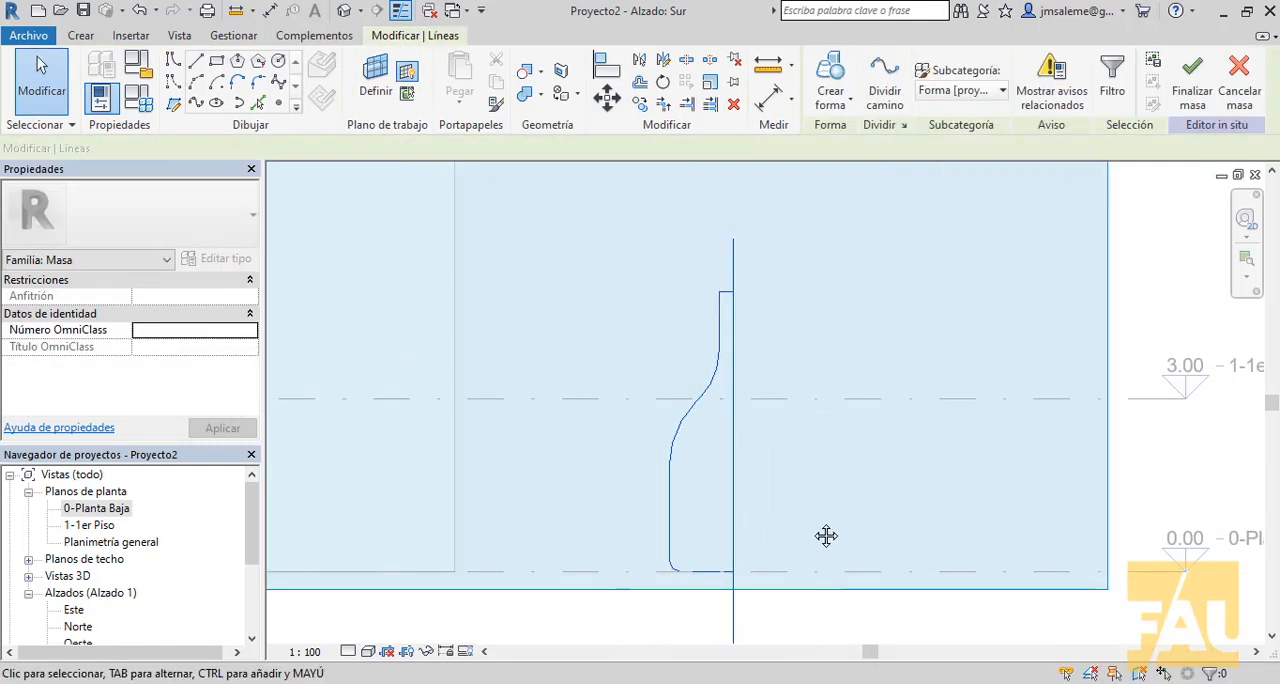
pyautogui.moveTo(803, 534); pyautogui.dragTo(830, 473, button='middle')
pyautogui.moveTo(806, 174); pyautogui.dragTo(563, 612)
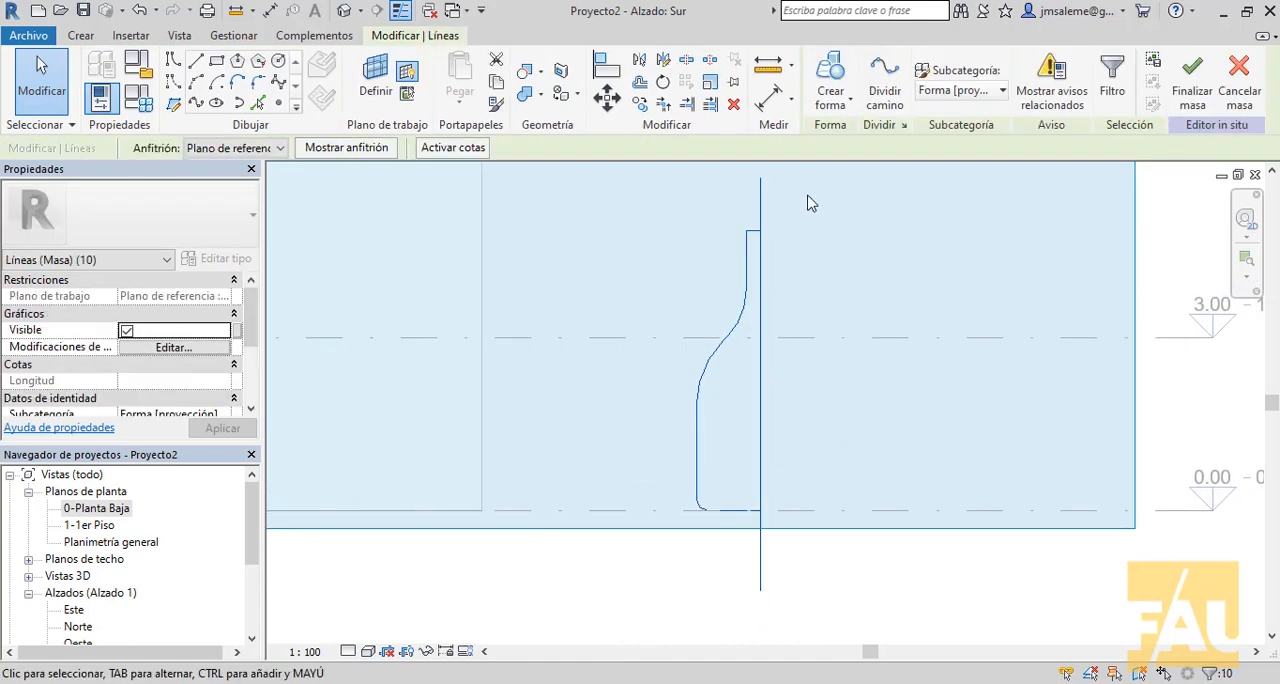
pyautogui.click(833, 79)
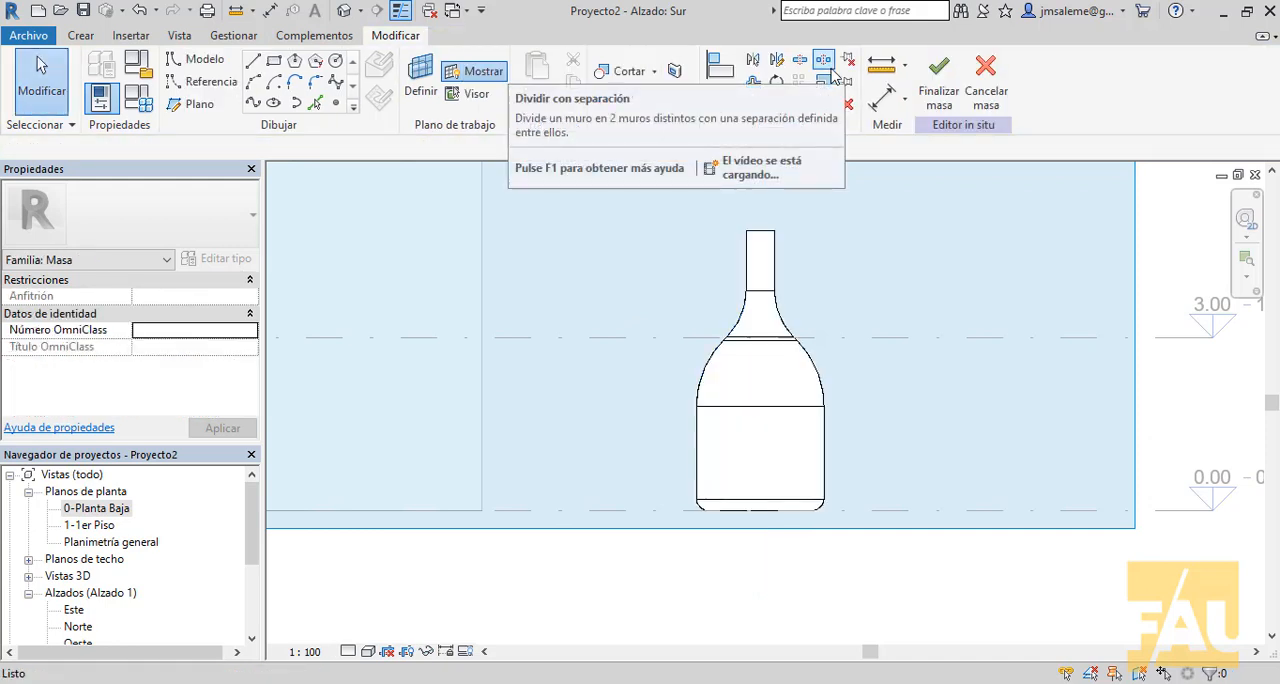
# - Finish the in-place mass and show the bottle-shaped mass close up in the default 3D view
pyautogui.click(938, 78)
pyautogui.click(344, 10)
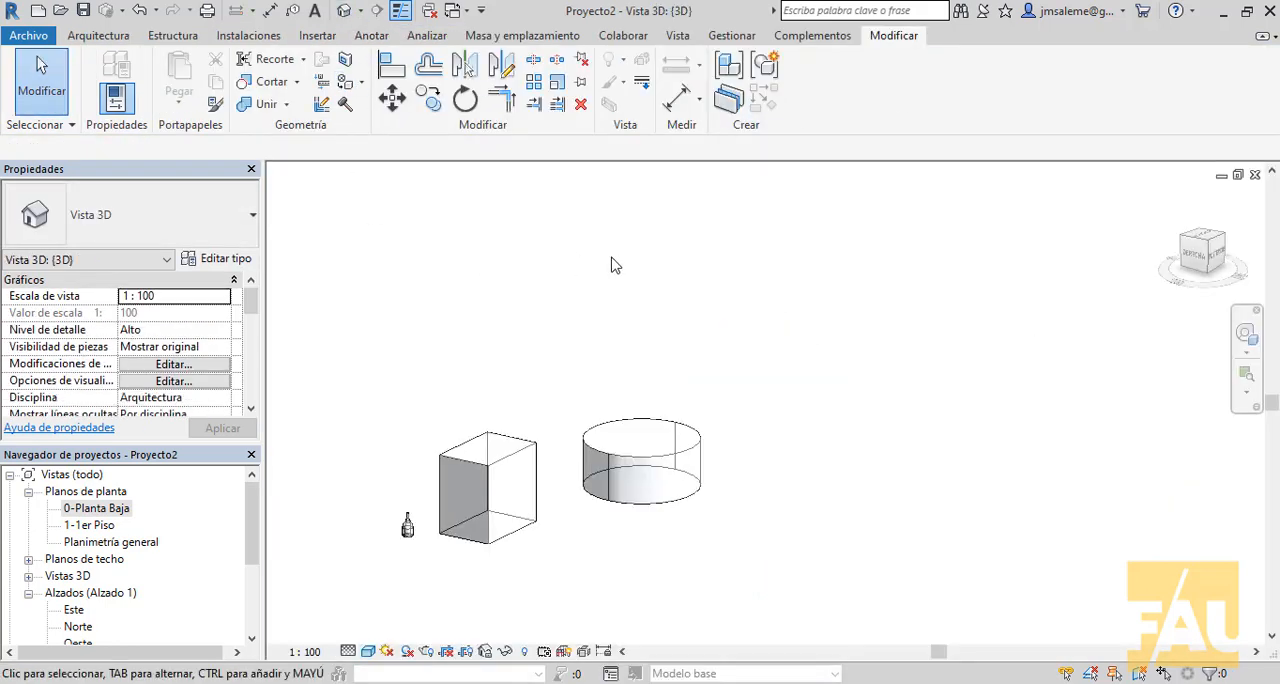
pyautogui.scroll(-2, 654, 271)
pyautogui.moveTo(549, 382); pyautogui.dragTo(823, 436, button='middle')
pyautogui.scroll(10, 740, 484)
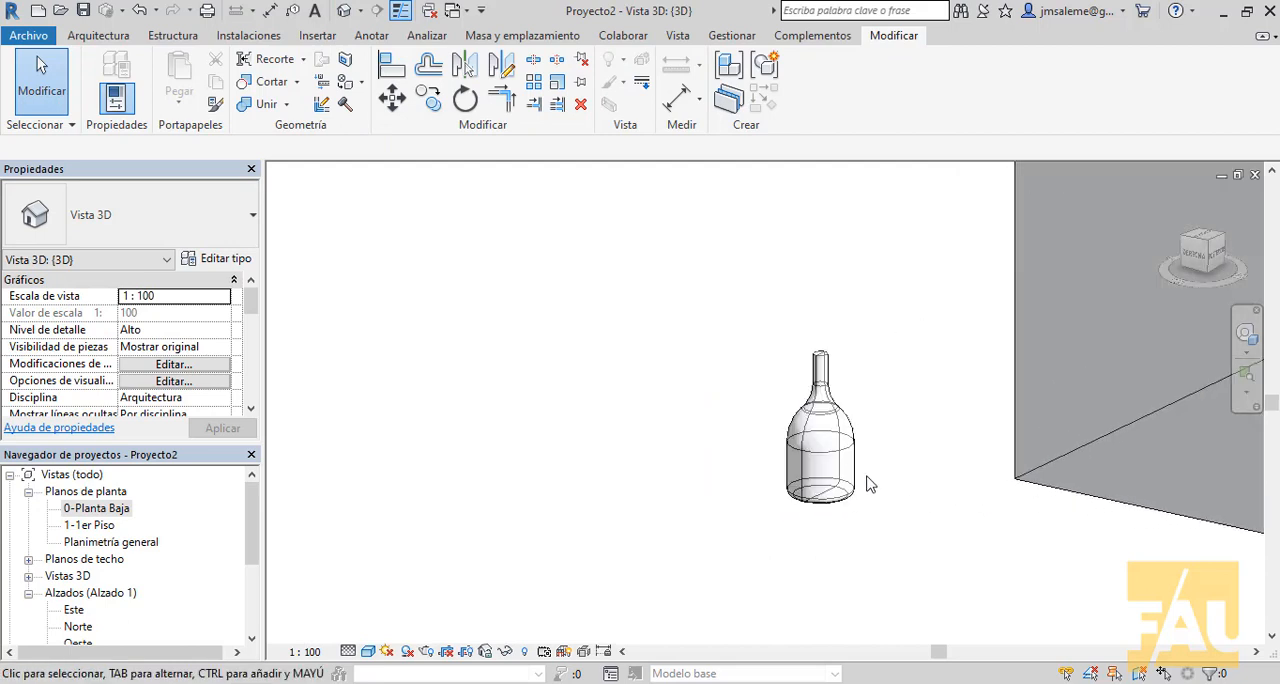